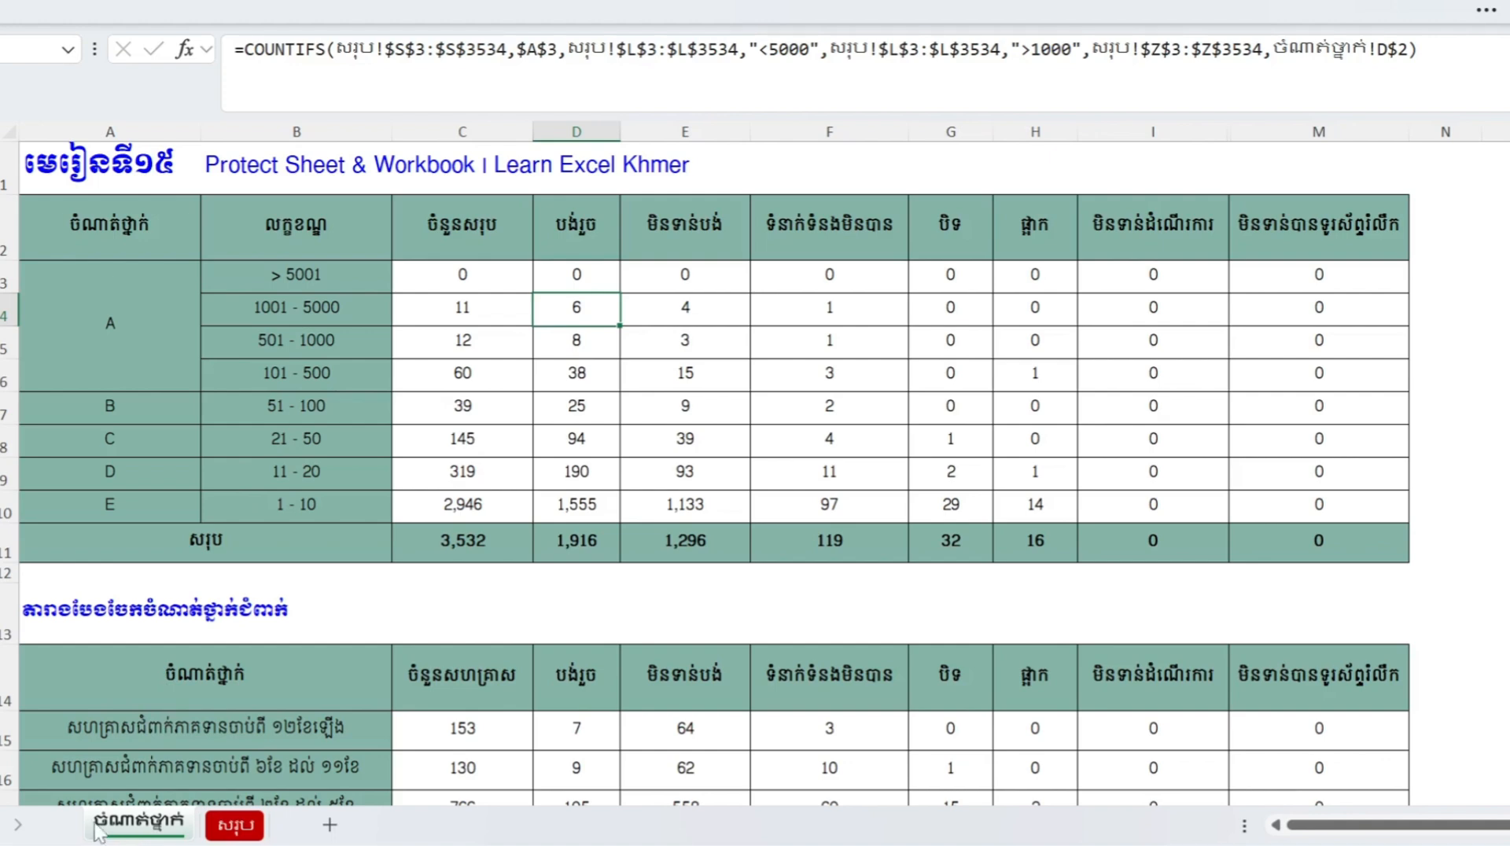
- Protect the summary sheet with a confirmed password, allowing only selection of locked and unlocked cells
right_click(100, 830)
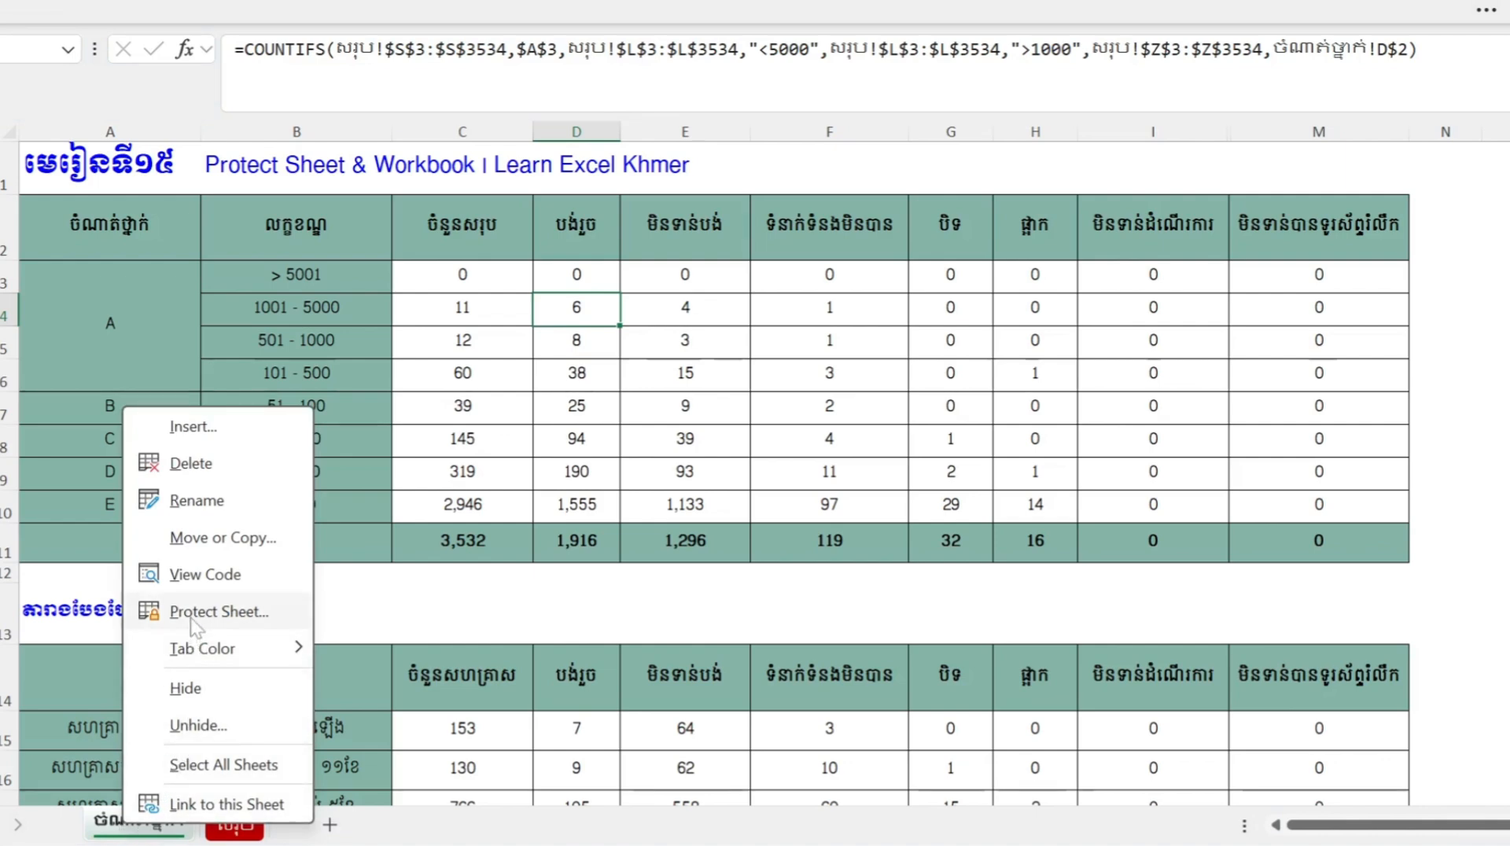
left_click(248, 621)
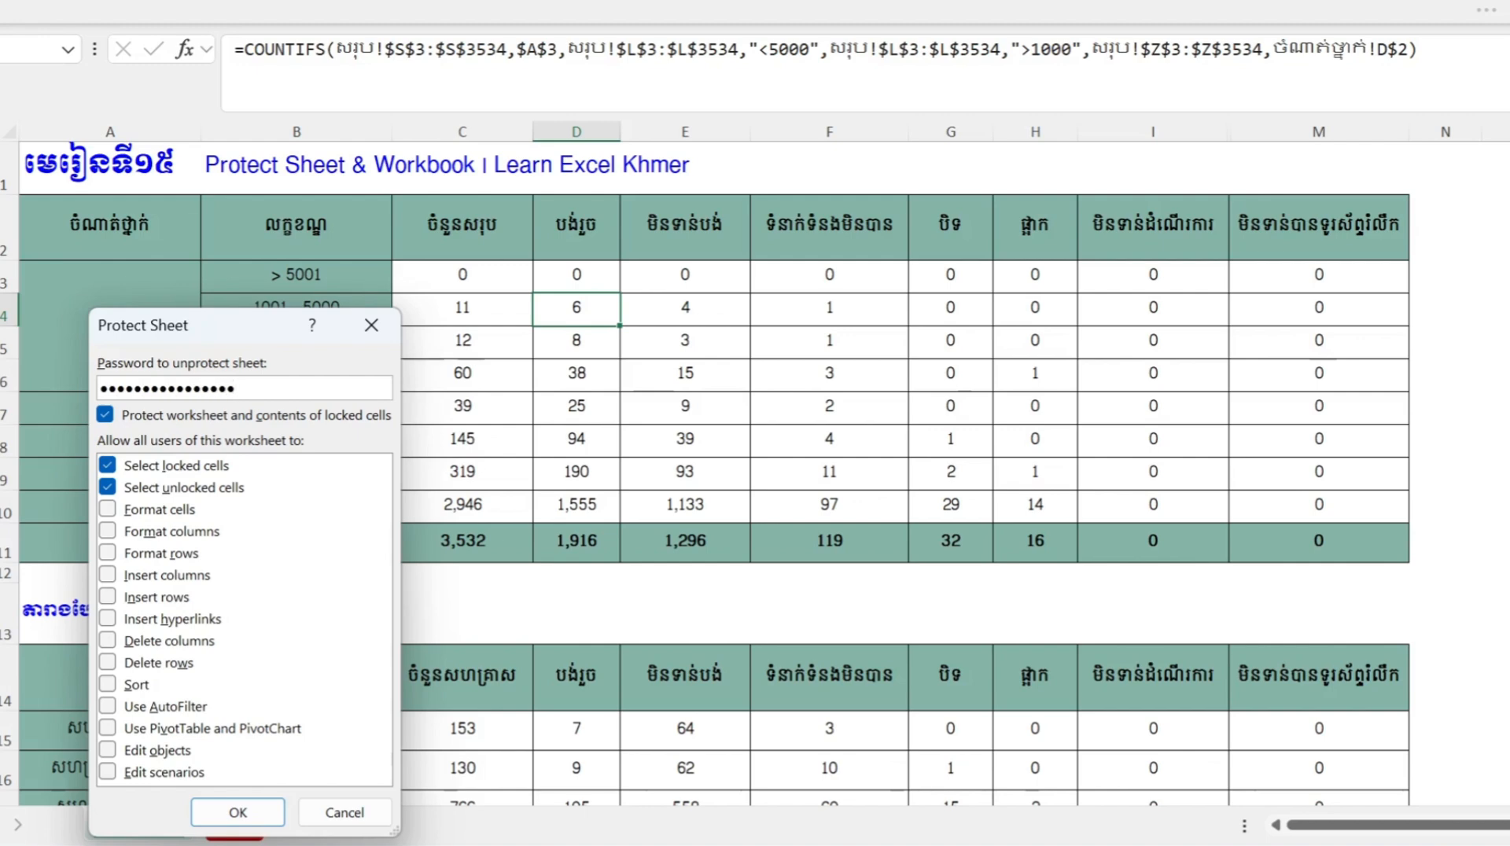
type("1")
key("ctrl+a")
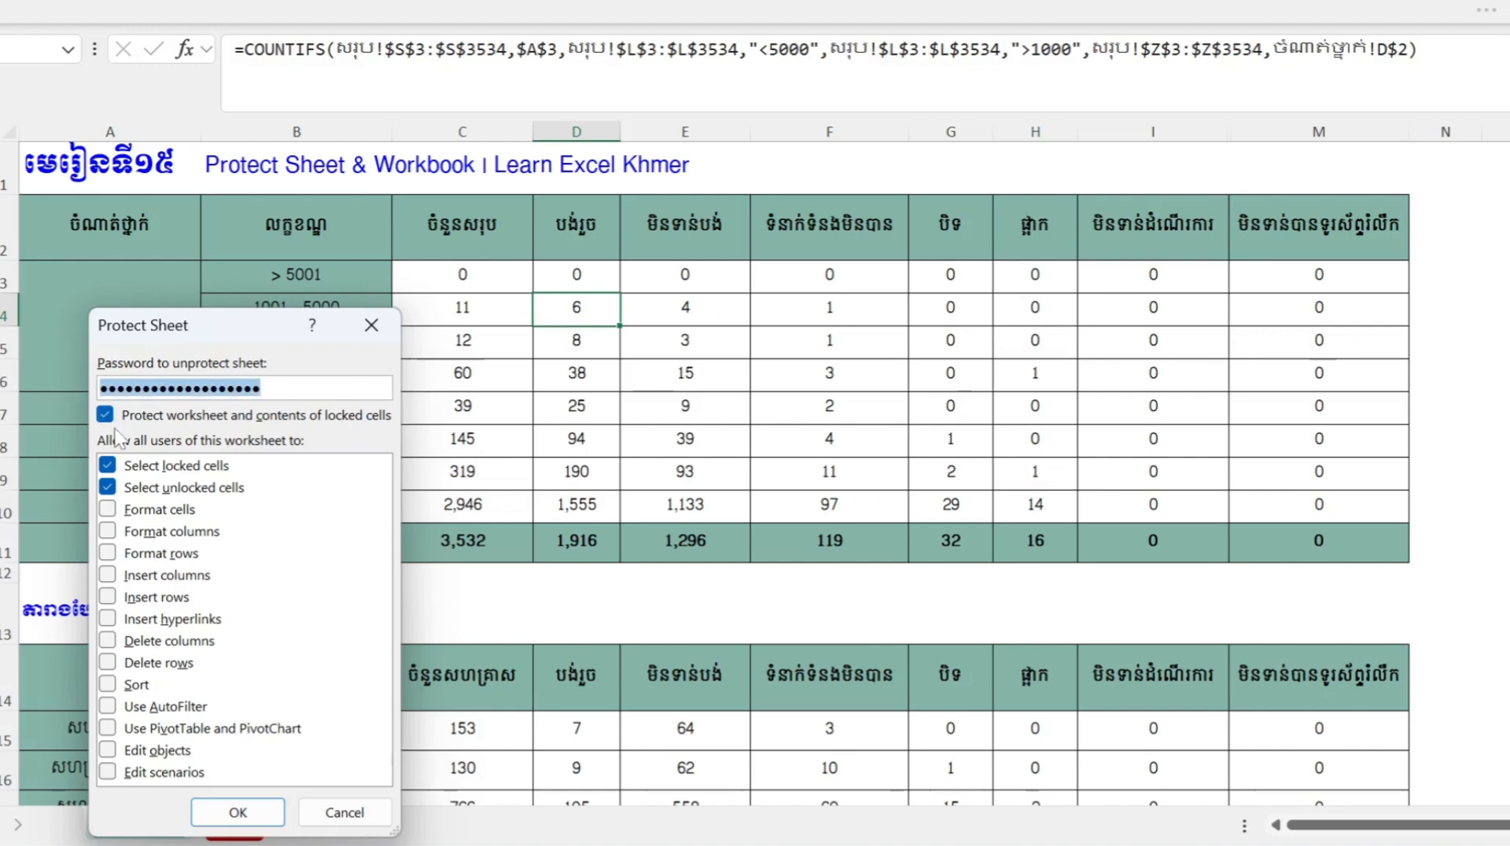
key("BackSpace")
type("1234")
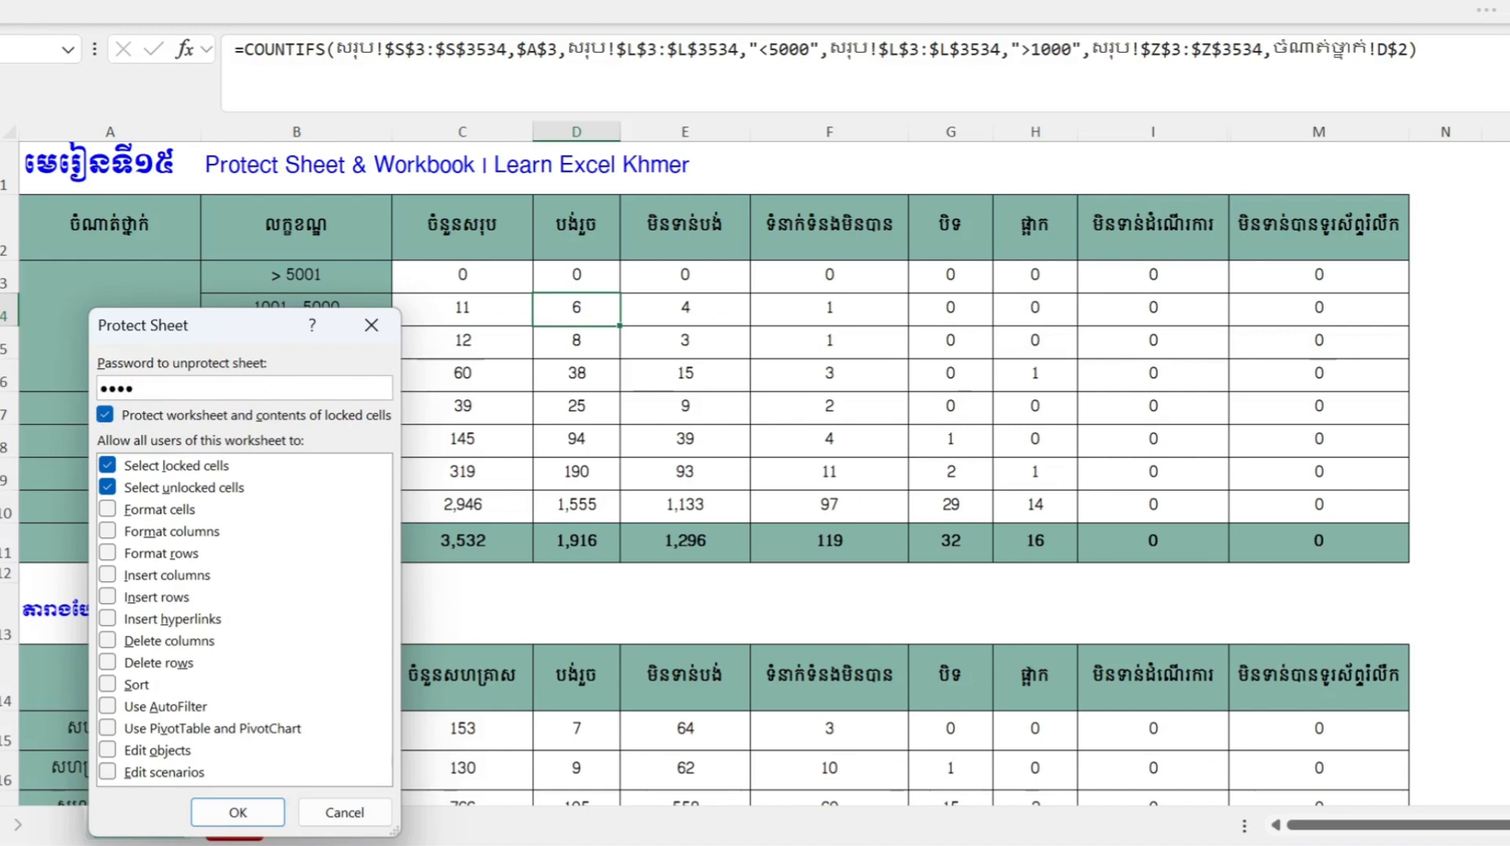
left_click(264, 822)
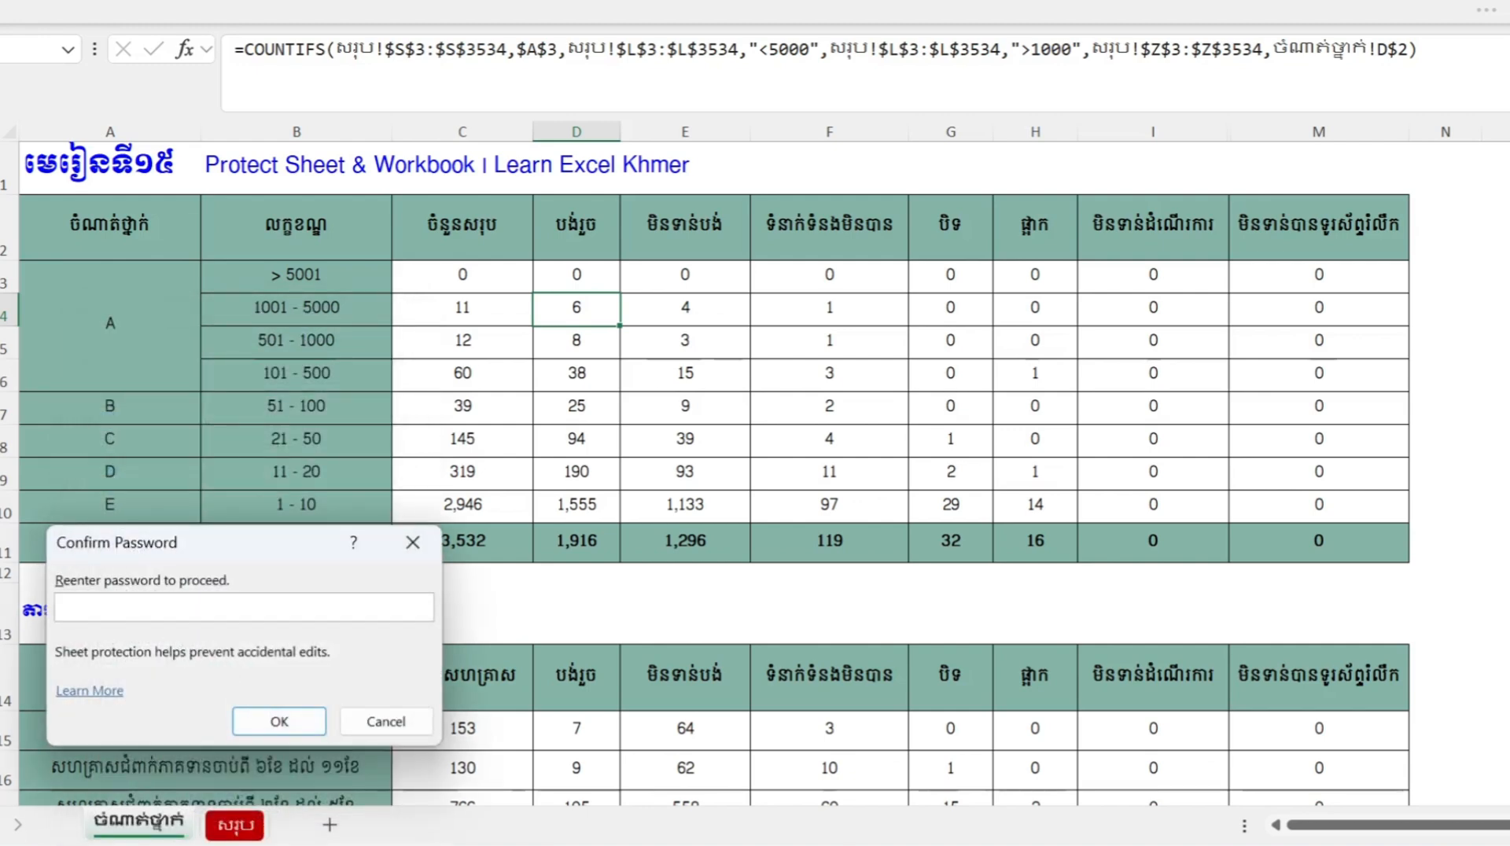
type("1234")
left_click(280, 721)
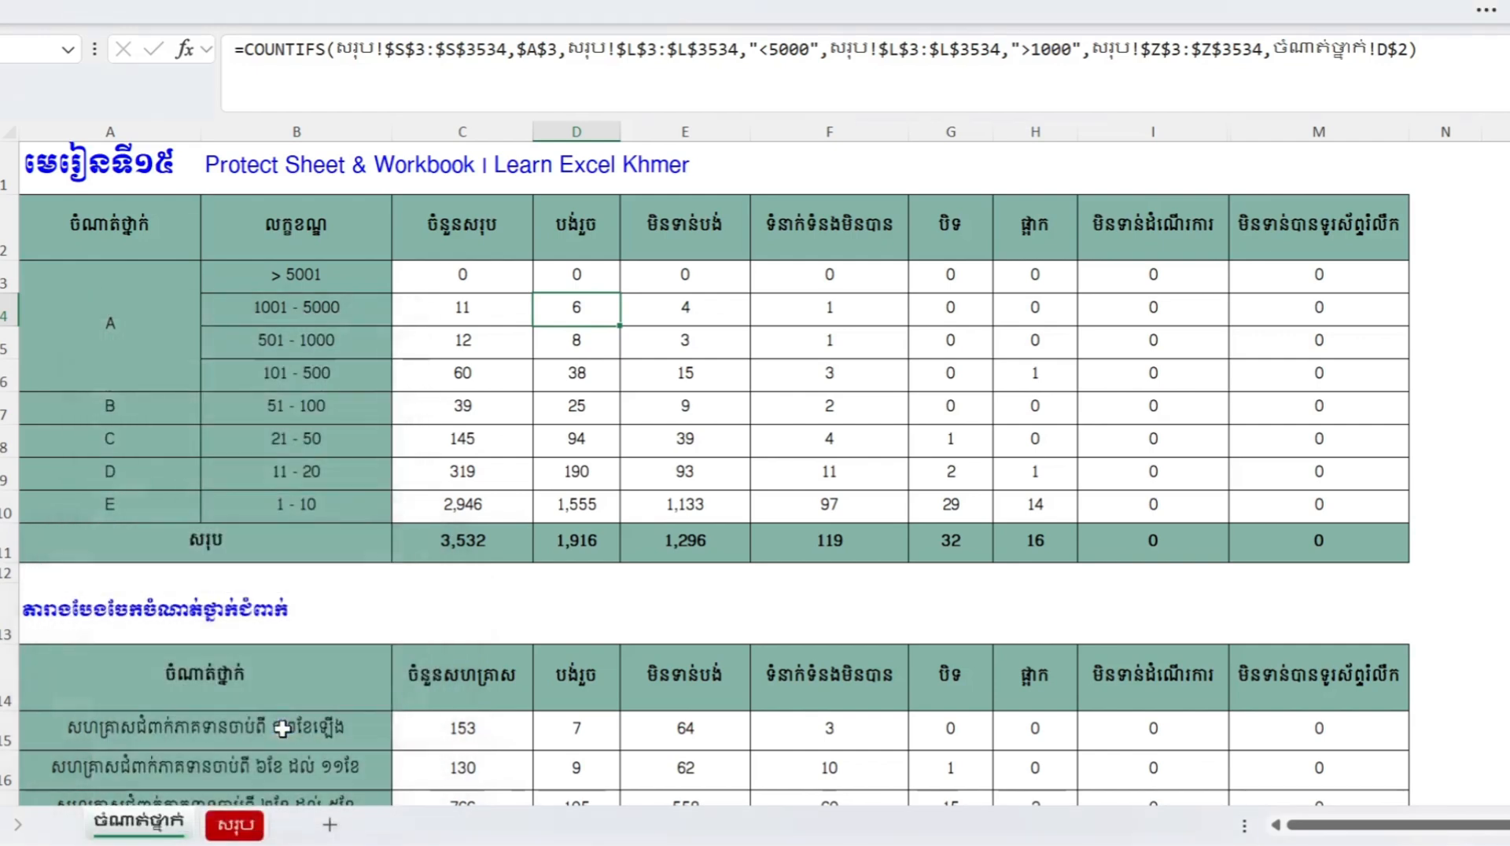
left_click(454, 500)
left_click(488, 438)
left_click(504, 378)
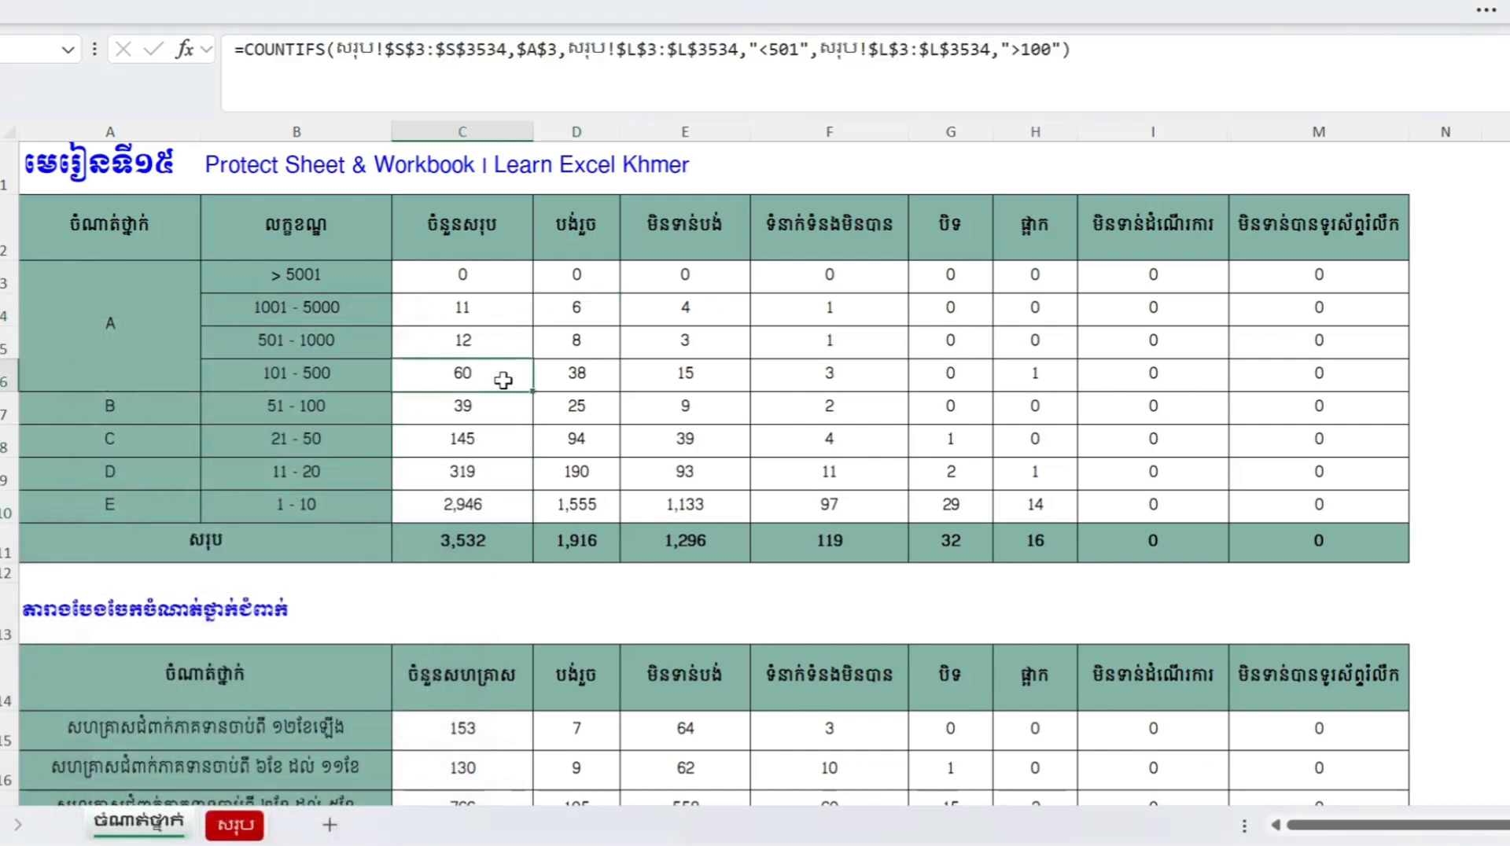
left_click(505, 299)
left_click_drag(503, 276, 1229, 435)
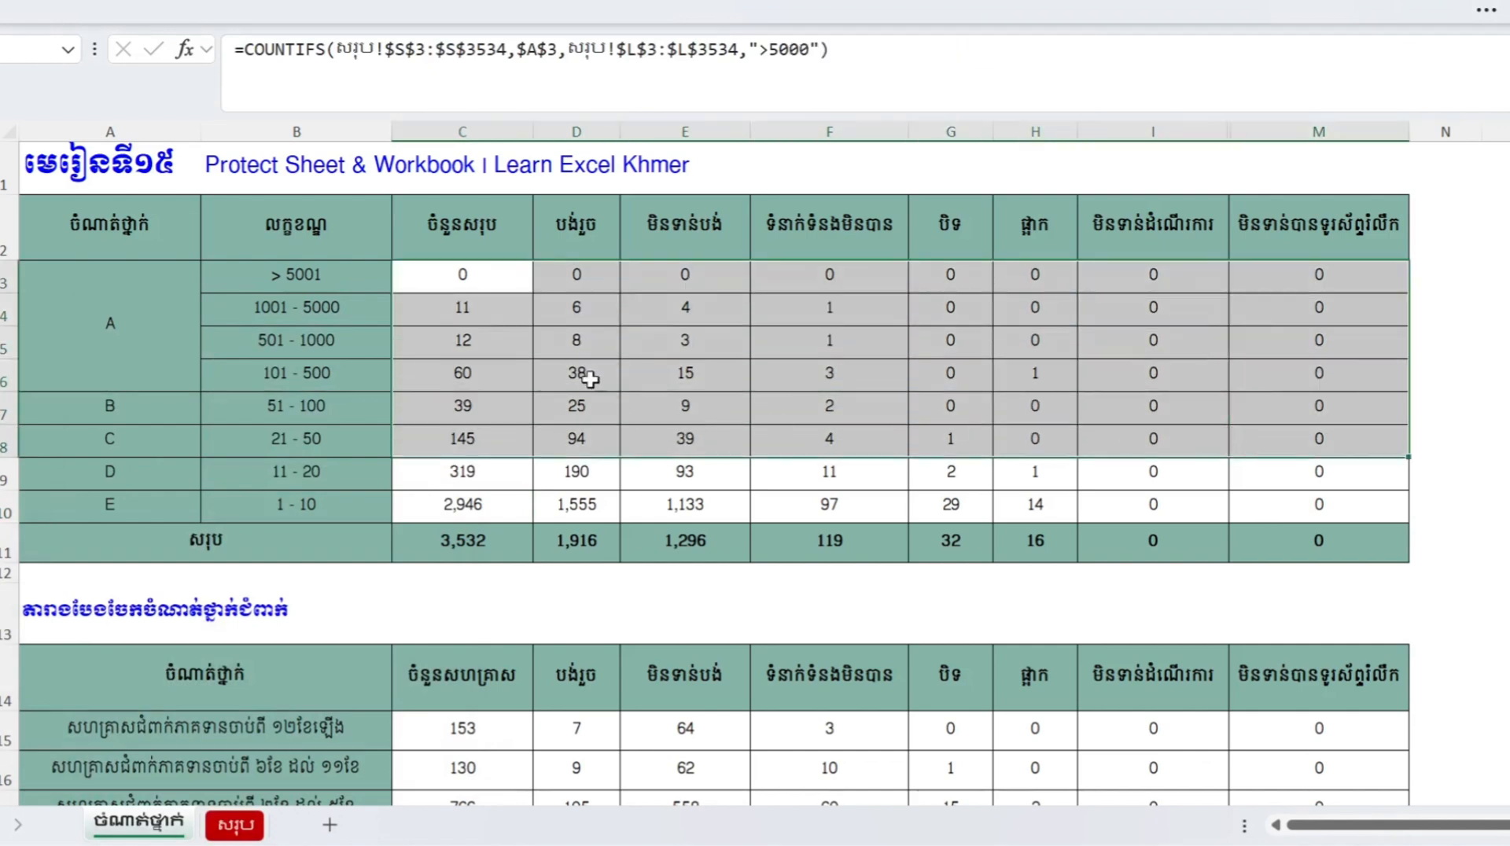
left_click(445, 288)
double_click(495, 287)
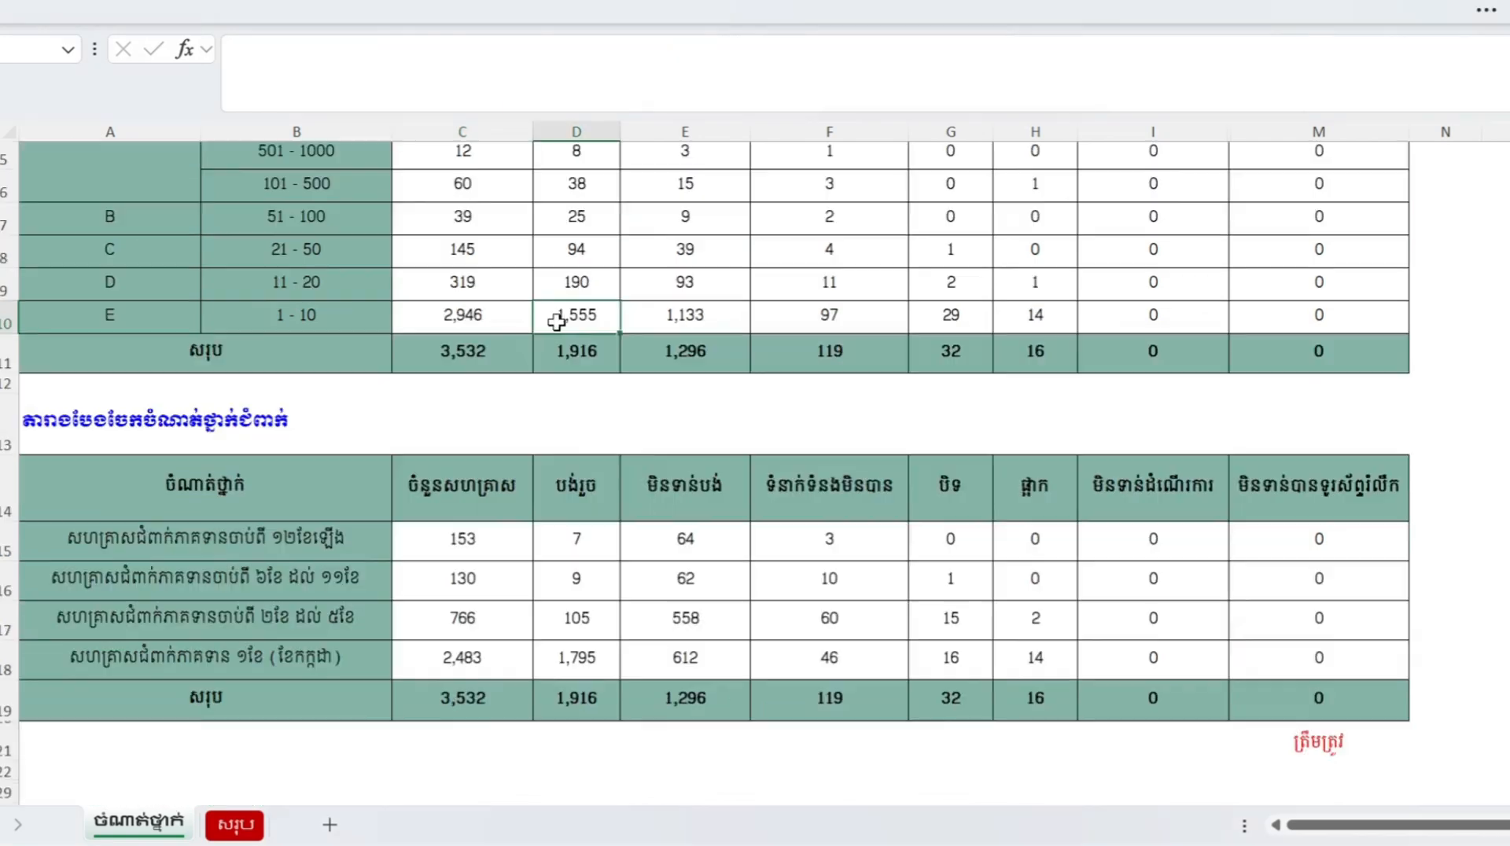
scroll(558, 323, "up", 3)
left_click(618, 341)
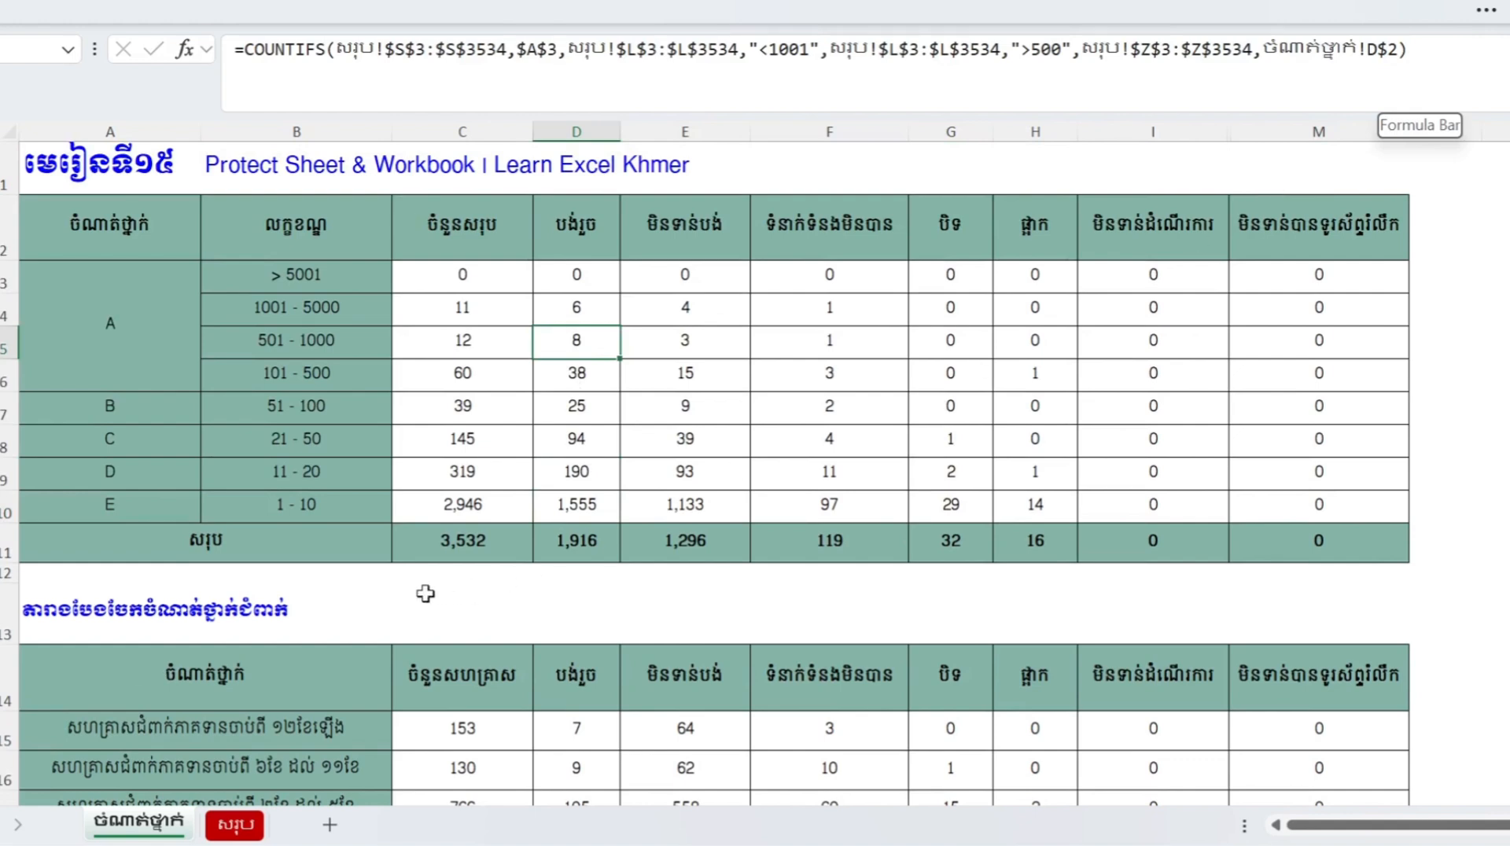
- Unprotect the summary sheet by entering its password
right_click(151, 832)
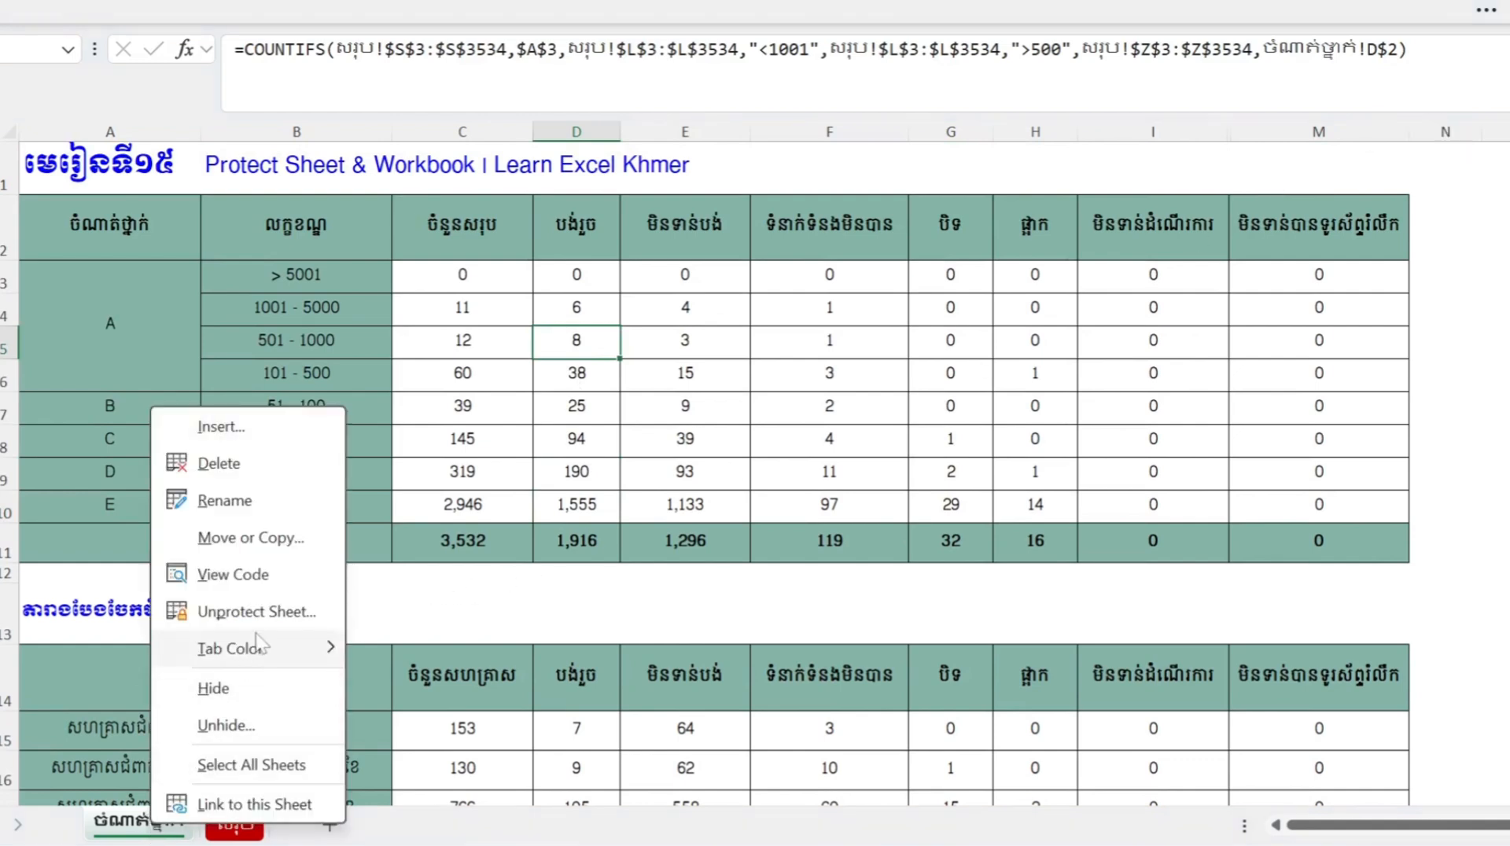
left_click(271, 614)
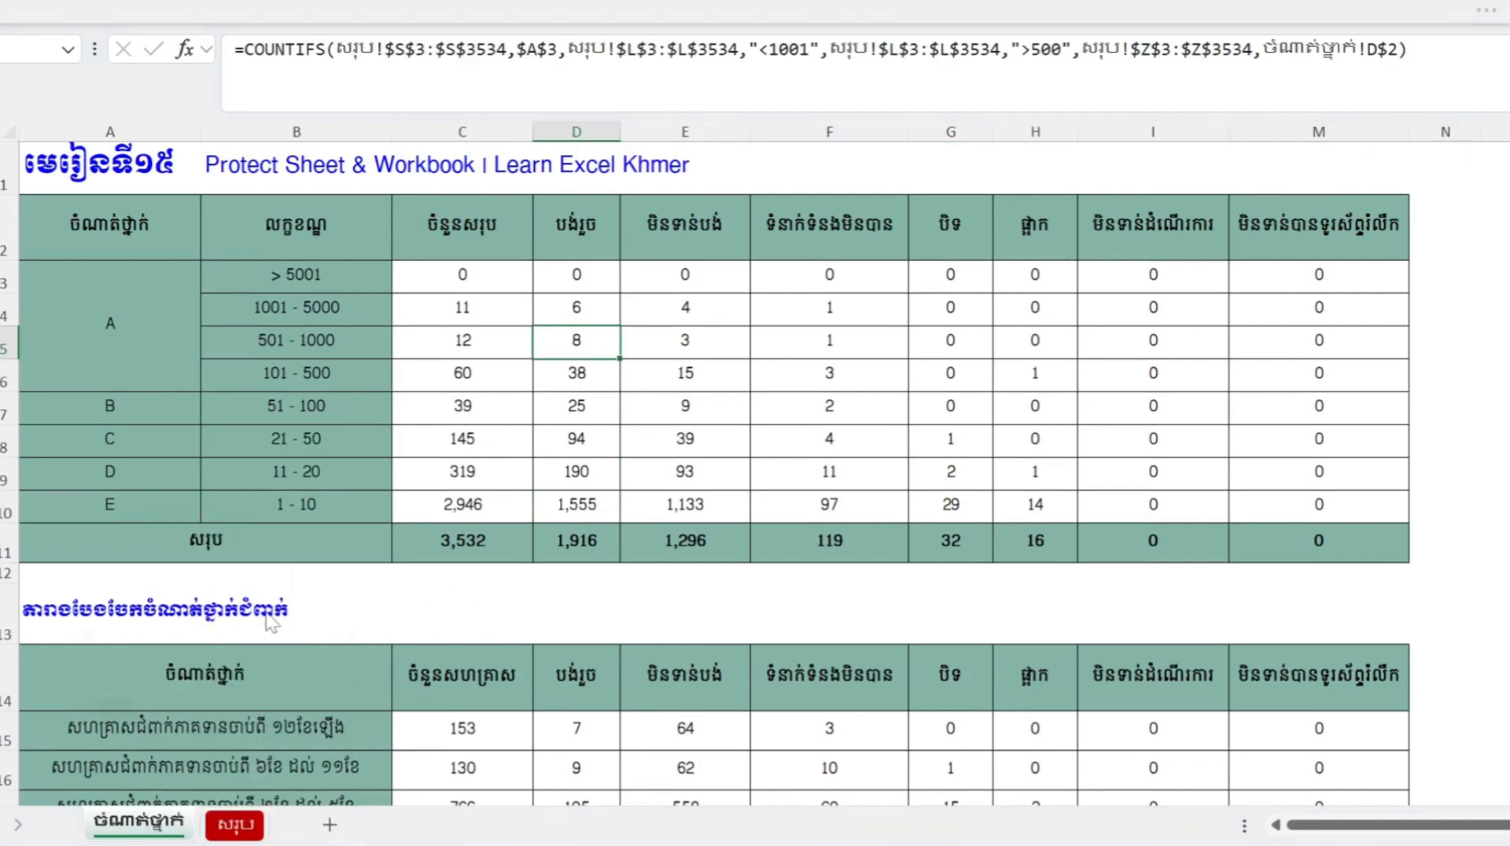
type("1234")
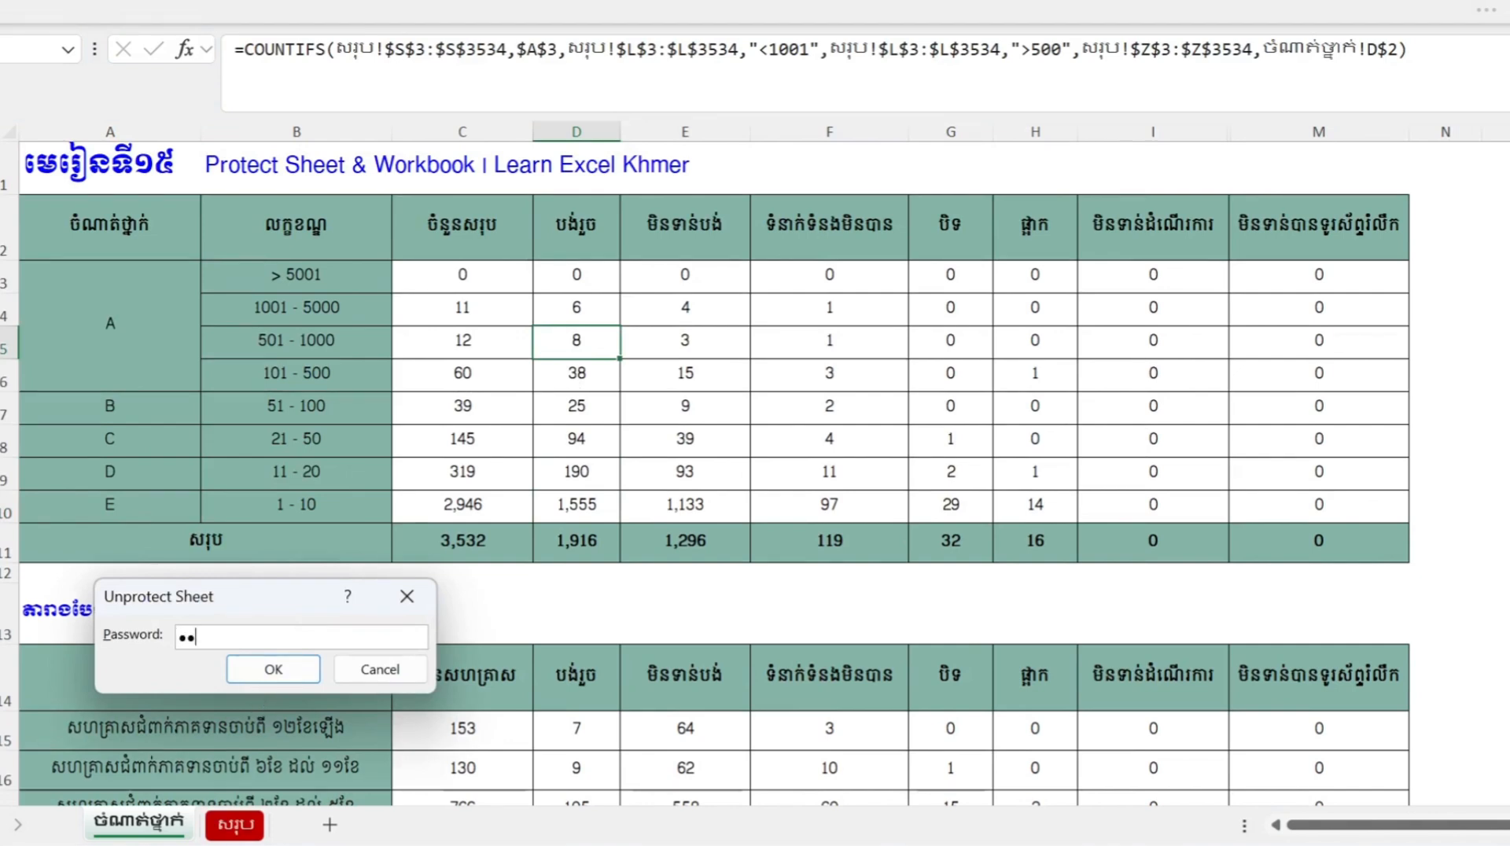
left_click(319, 671)
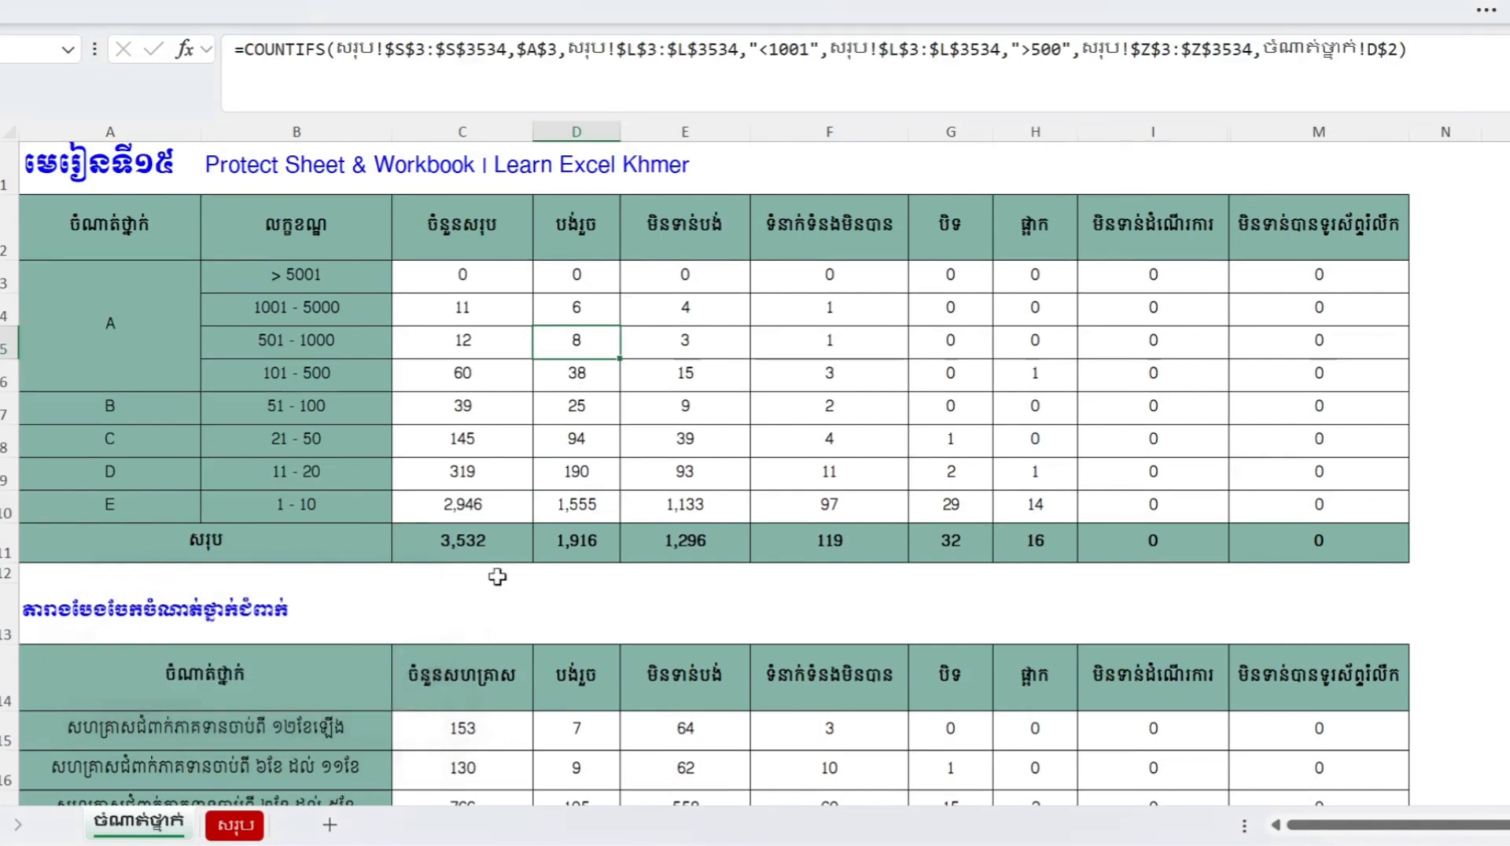
- Paste the COUNTIFS formula back into cell C6 and commit it
left_click(574, 416)
double_click(518, 340)
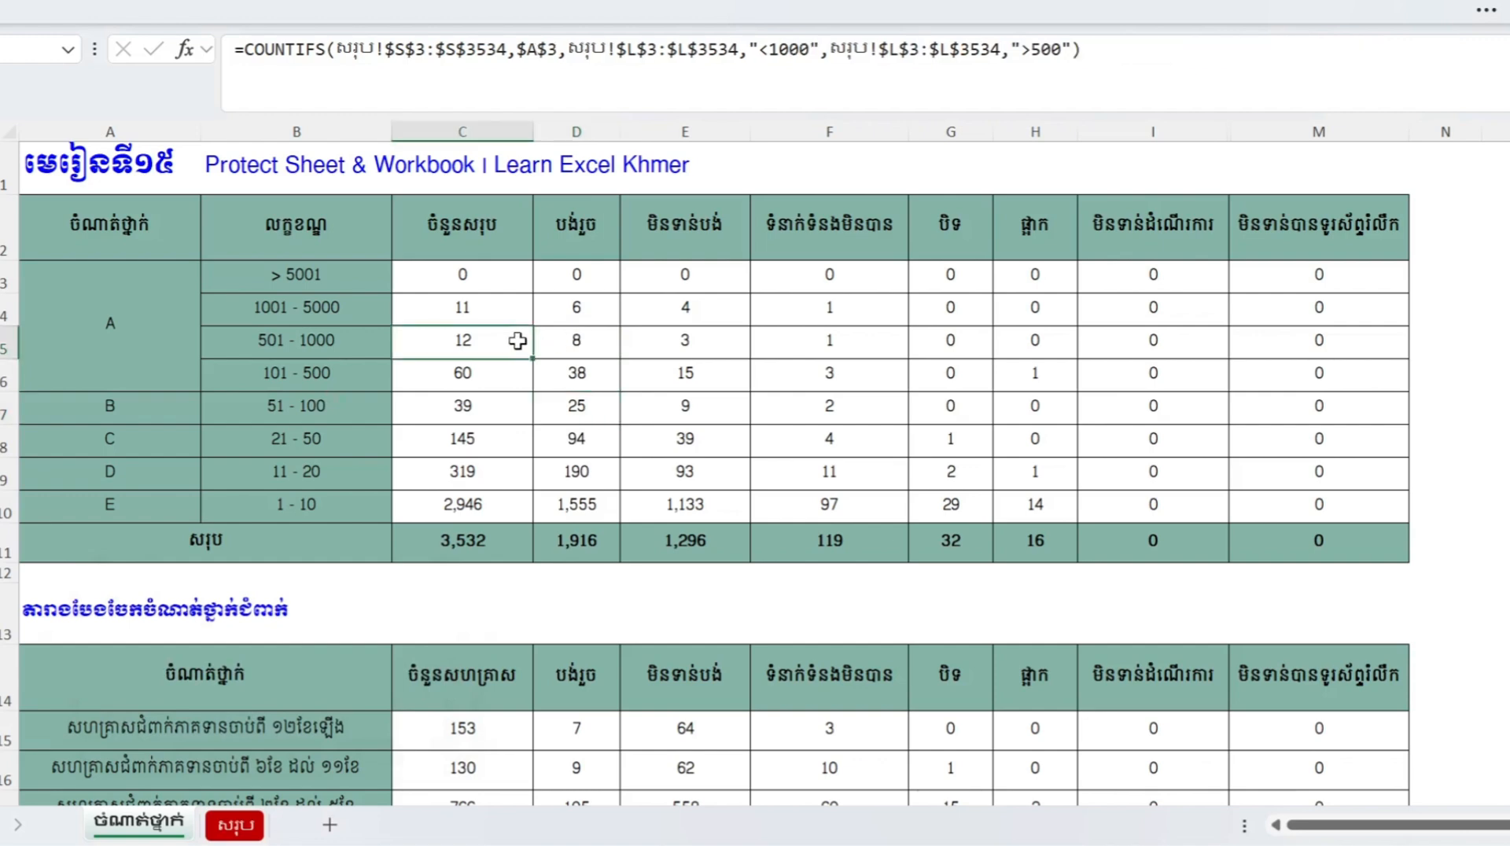
key("Return")
type("\\")
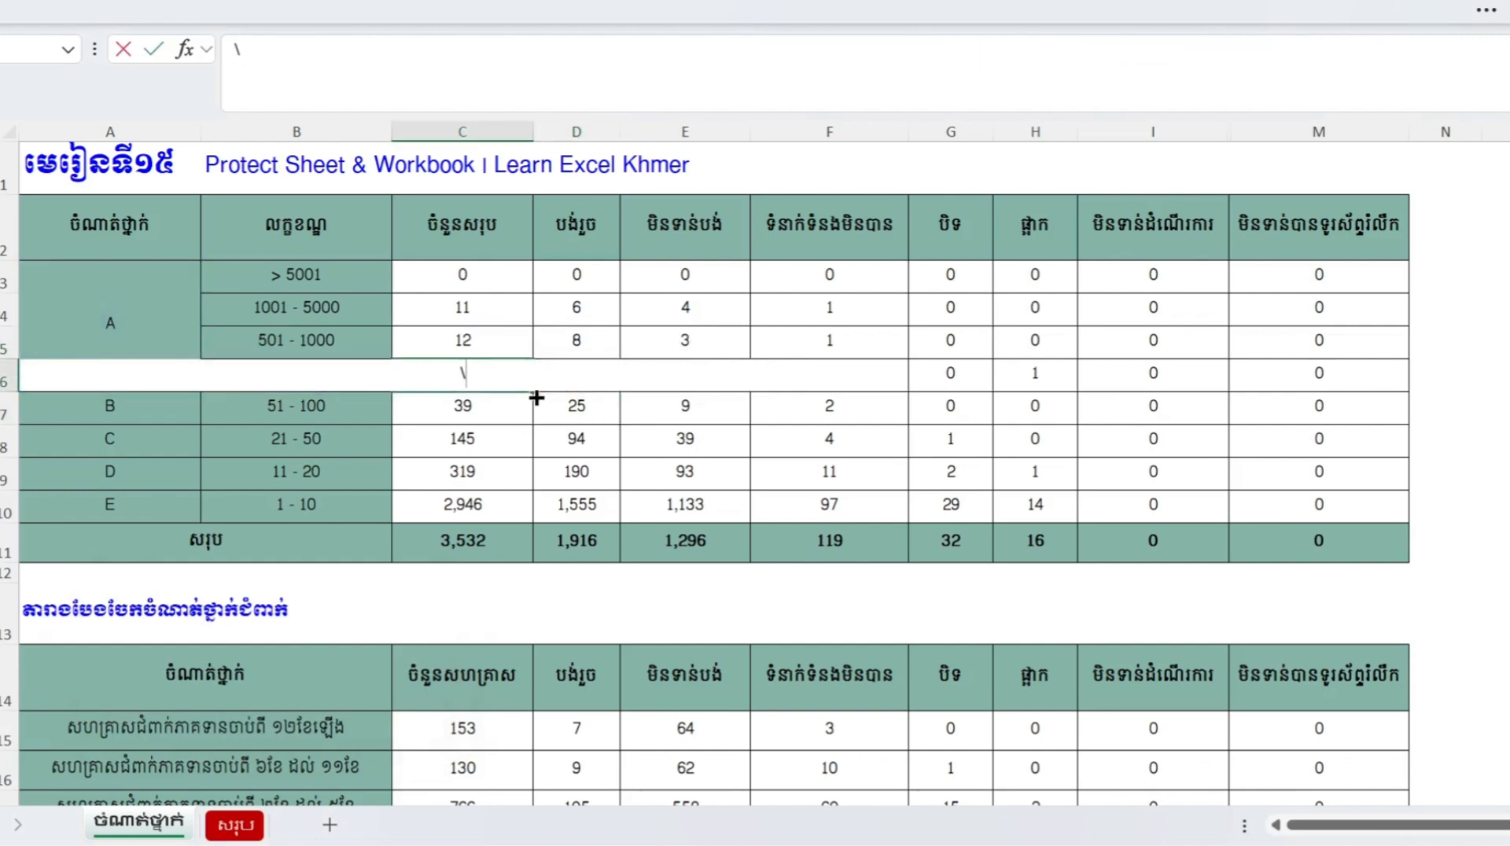
key("BackSpace")
type("=COUNTIFS(សរុប!$S$3:$S$3534,$A$3,សរុប!$L$3:$L$3534,\"<501\",សរុប!$L$3:$L$3534,\">100\")")
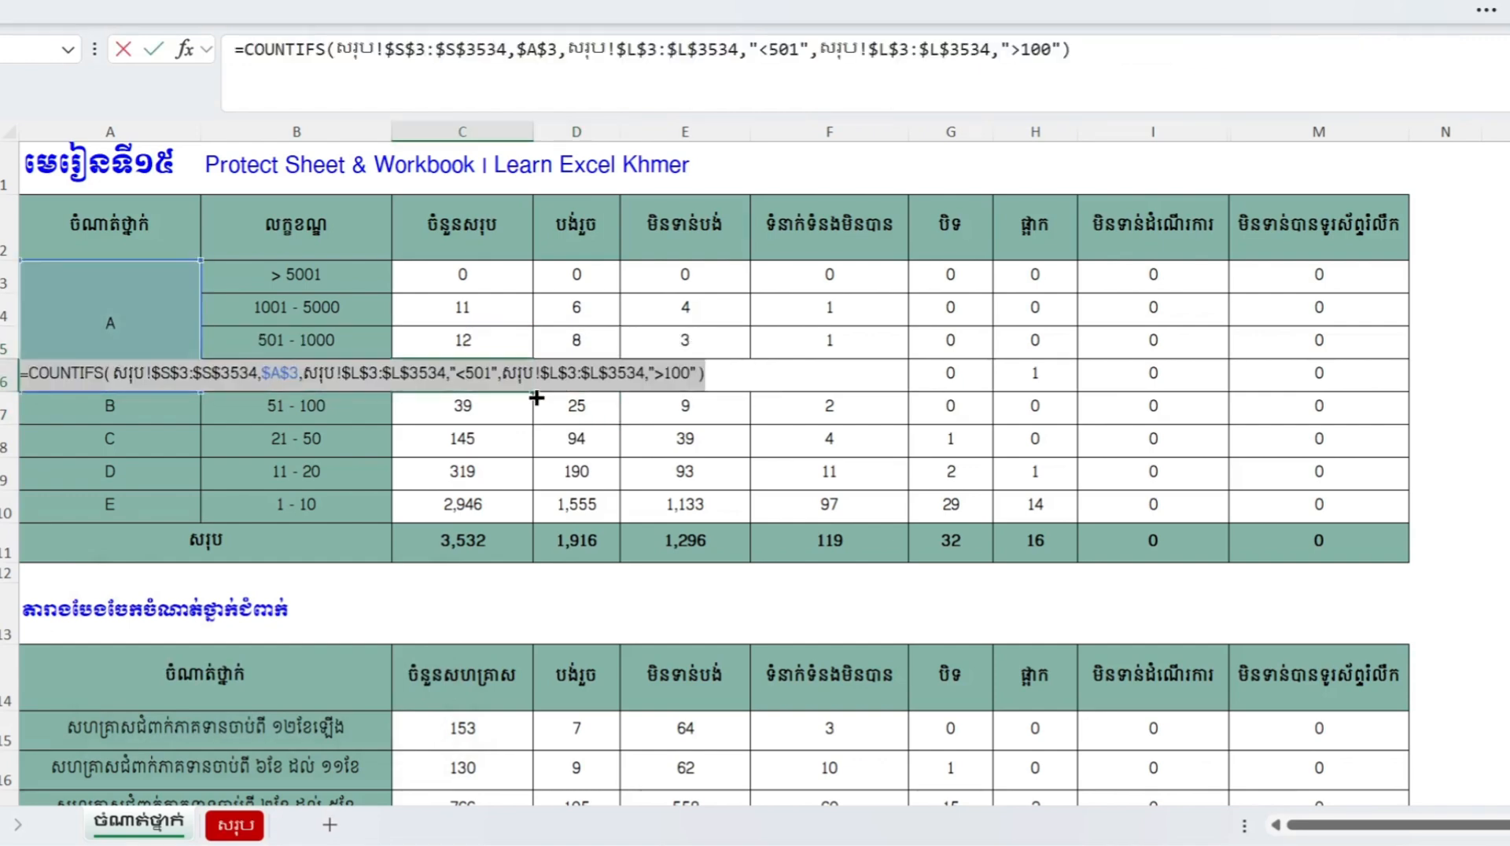
key("Return")
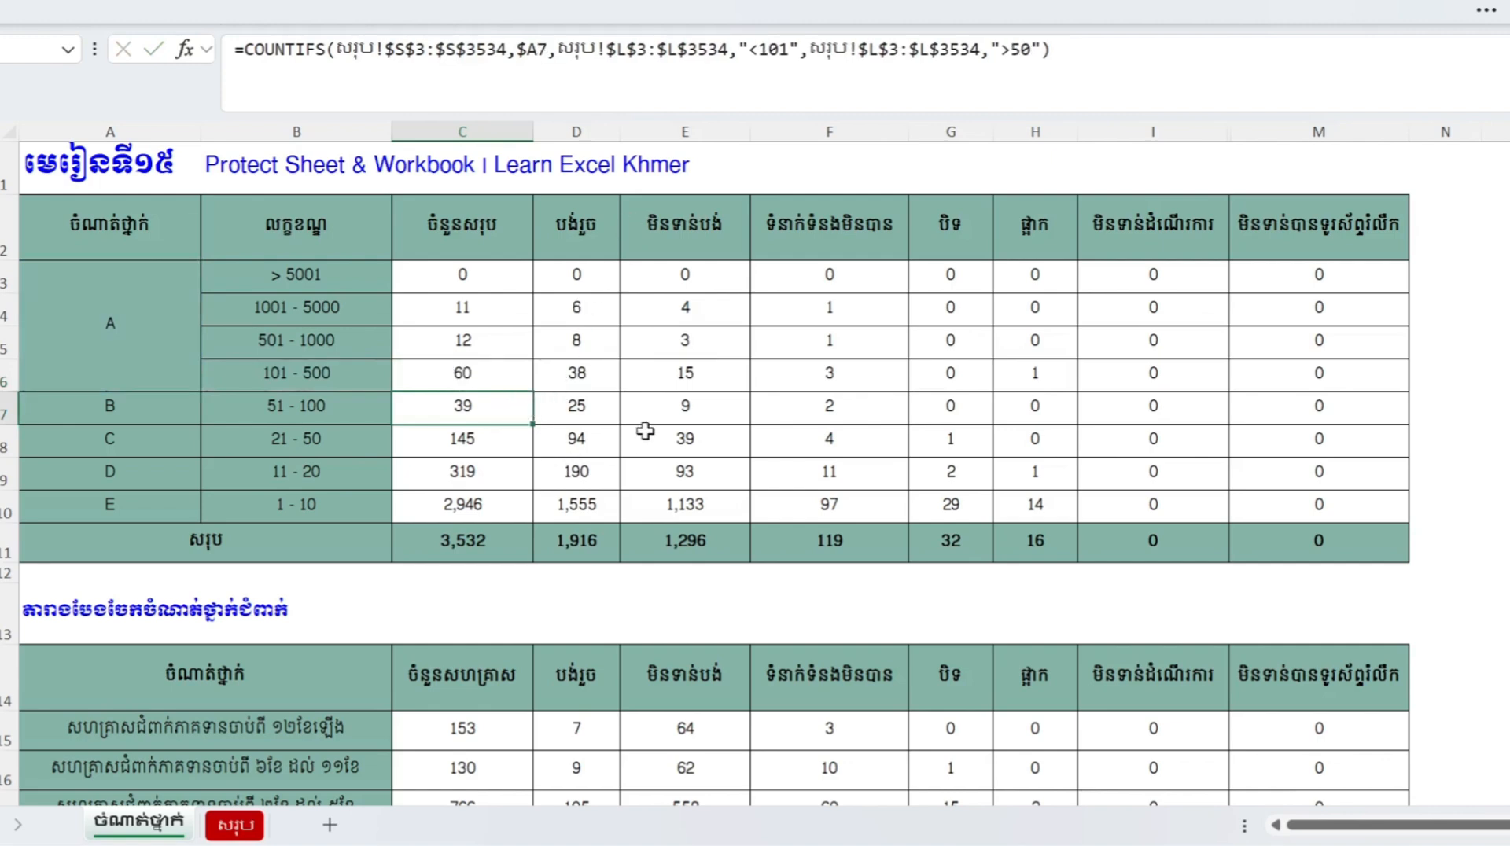
- Protect the sheet without a password, leaving only the two Select options allowed
left_click(767, 12)
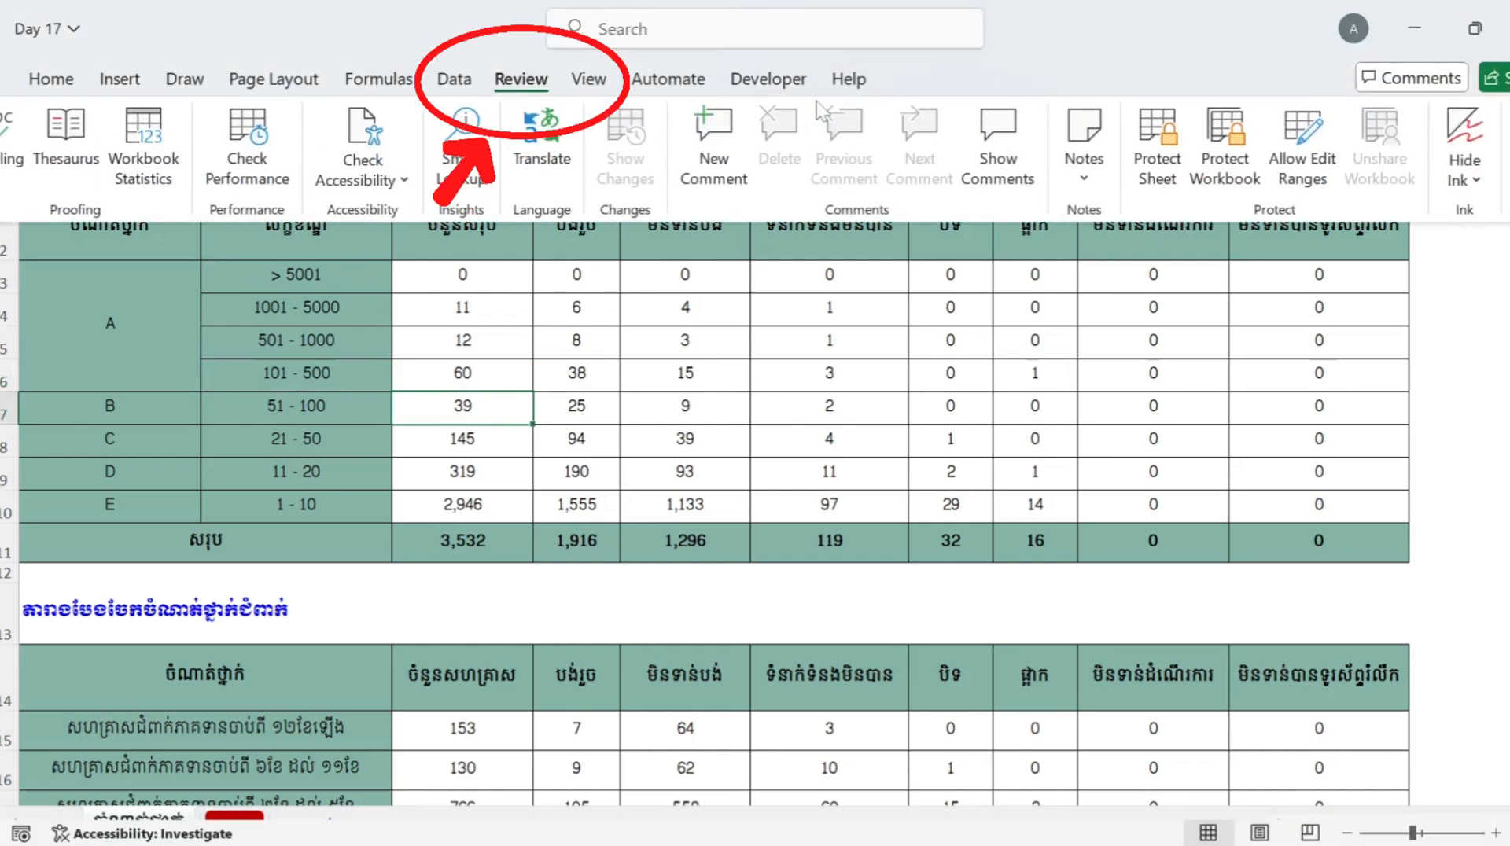
left_click(1167, 150)
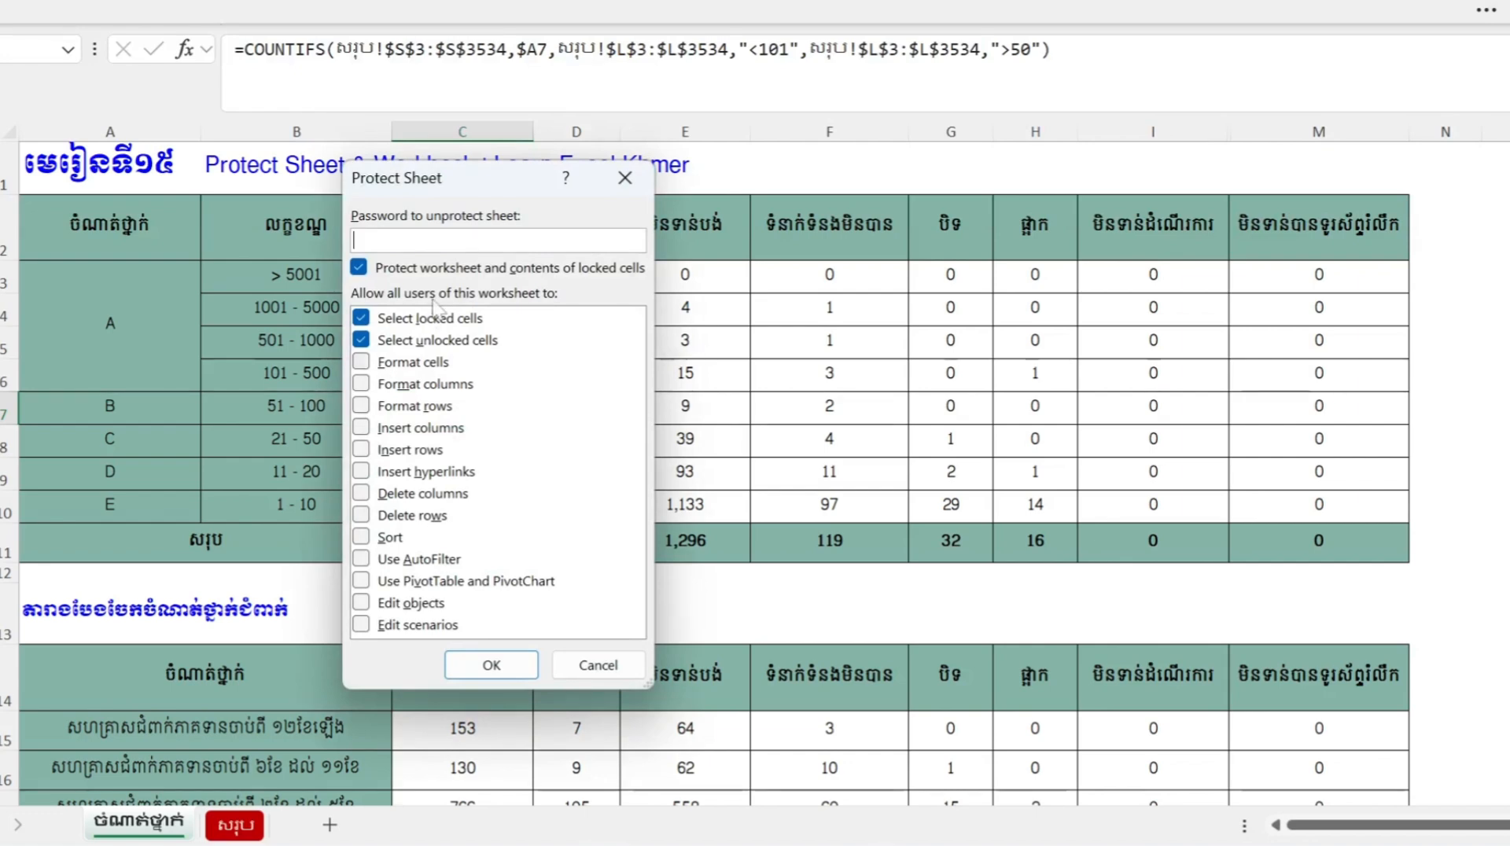
left_click_drag(495, 182, 550, 163)
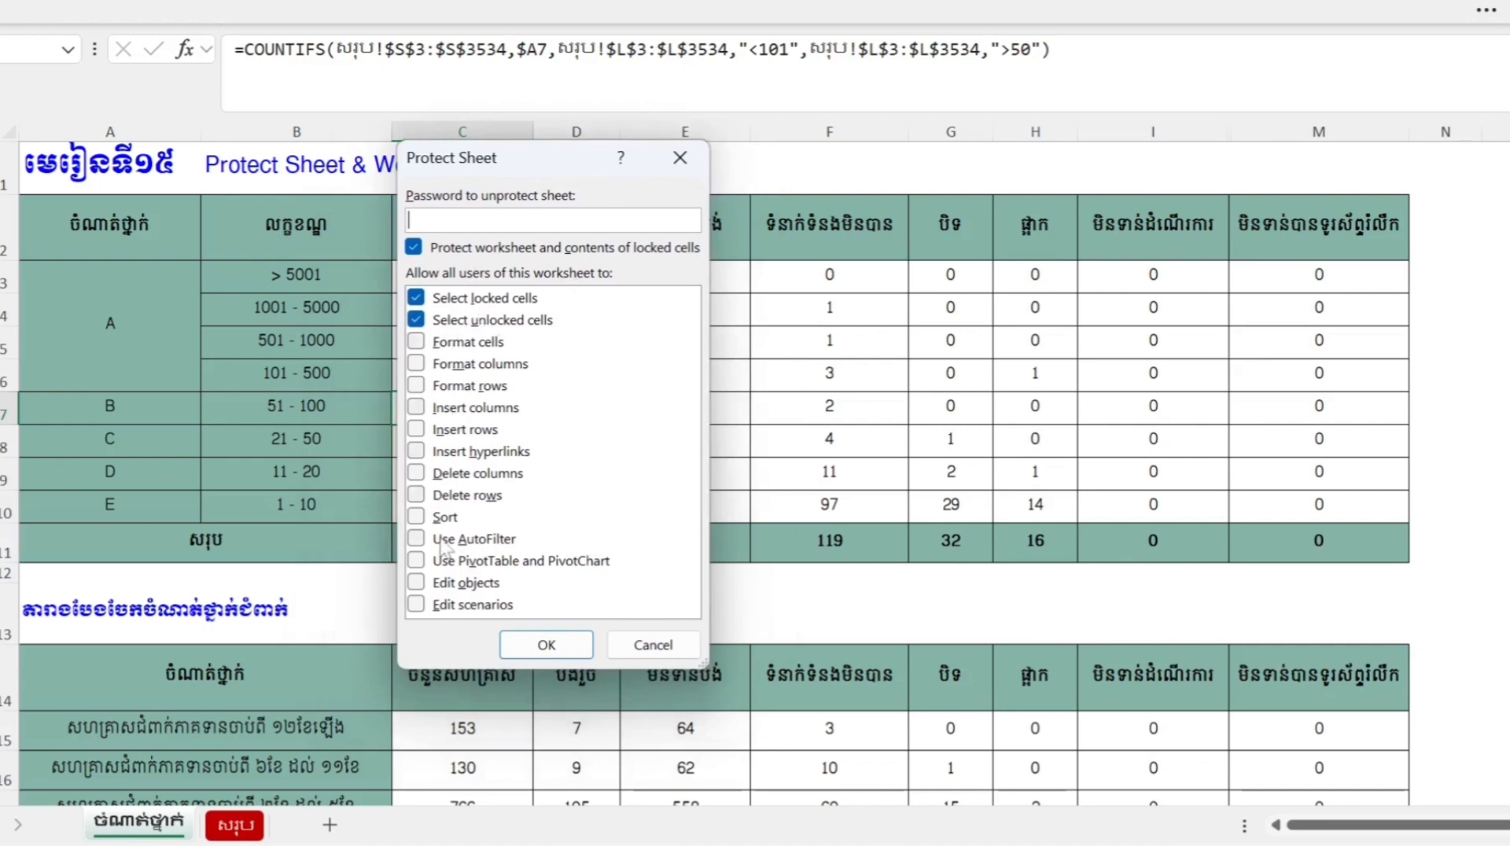
left_click(415, 342)
left_click(415, 364)
left_click(415, 386)
left_click(415, 364)
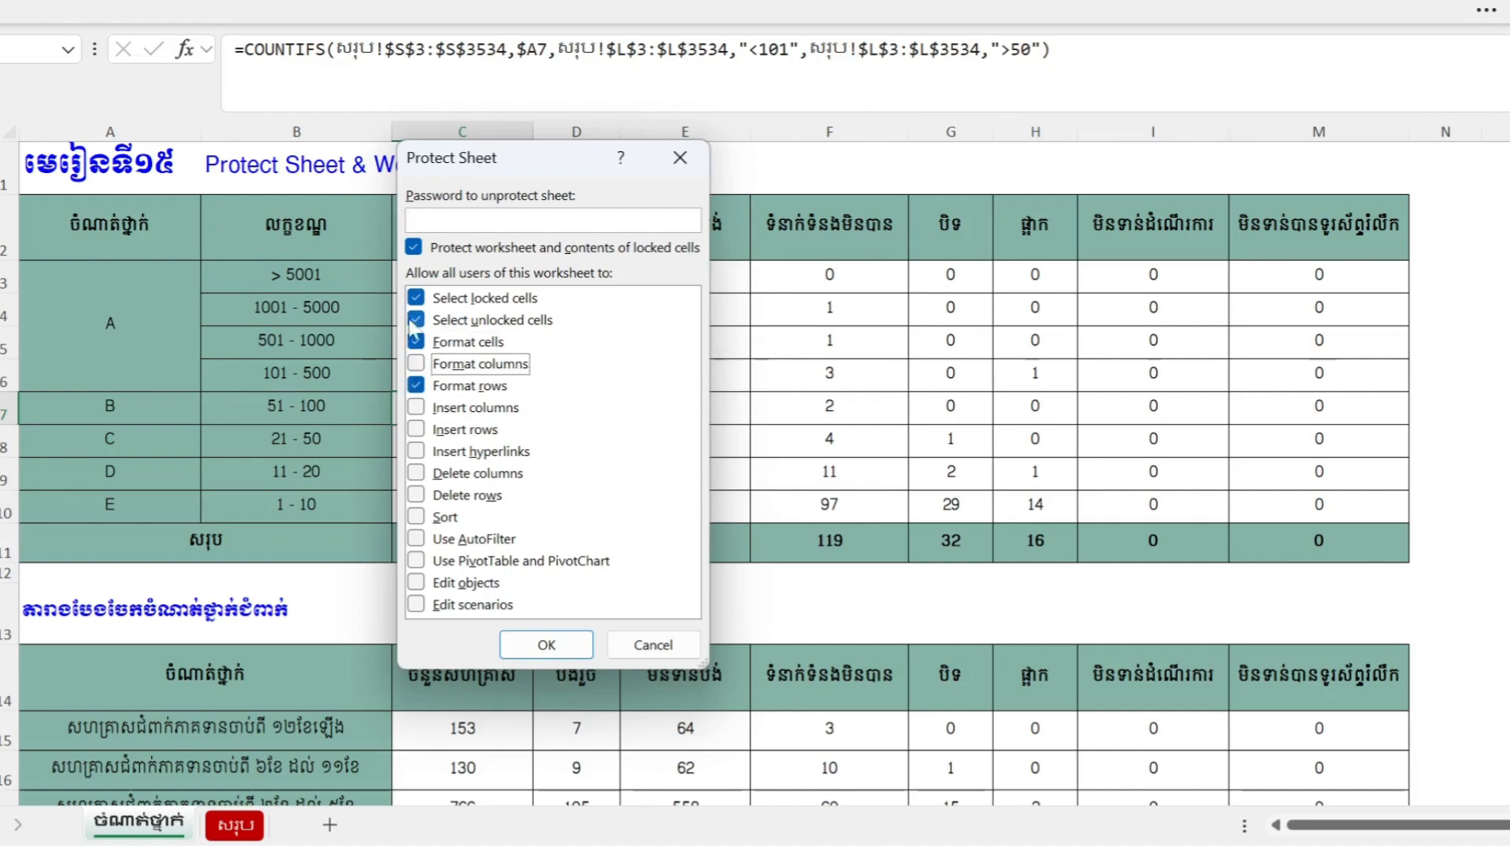
left_click(416, 341)
left_click(415, 386)
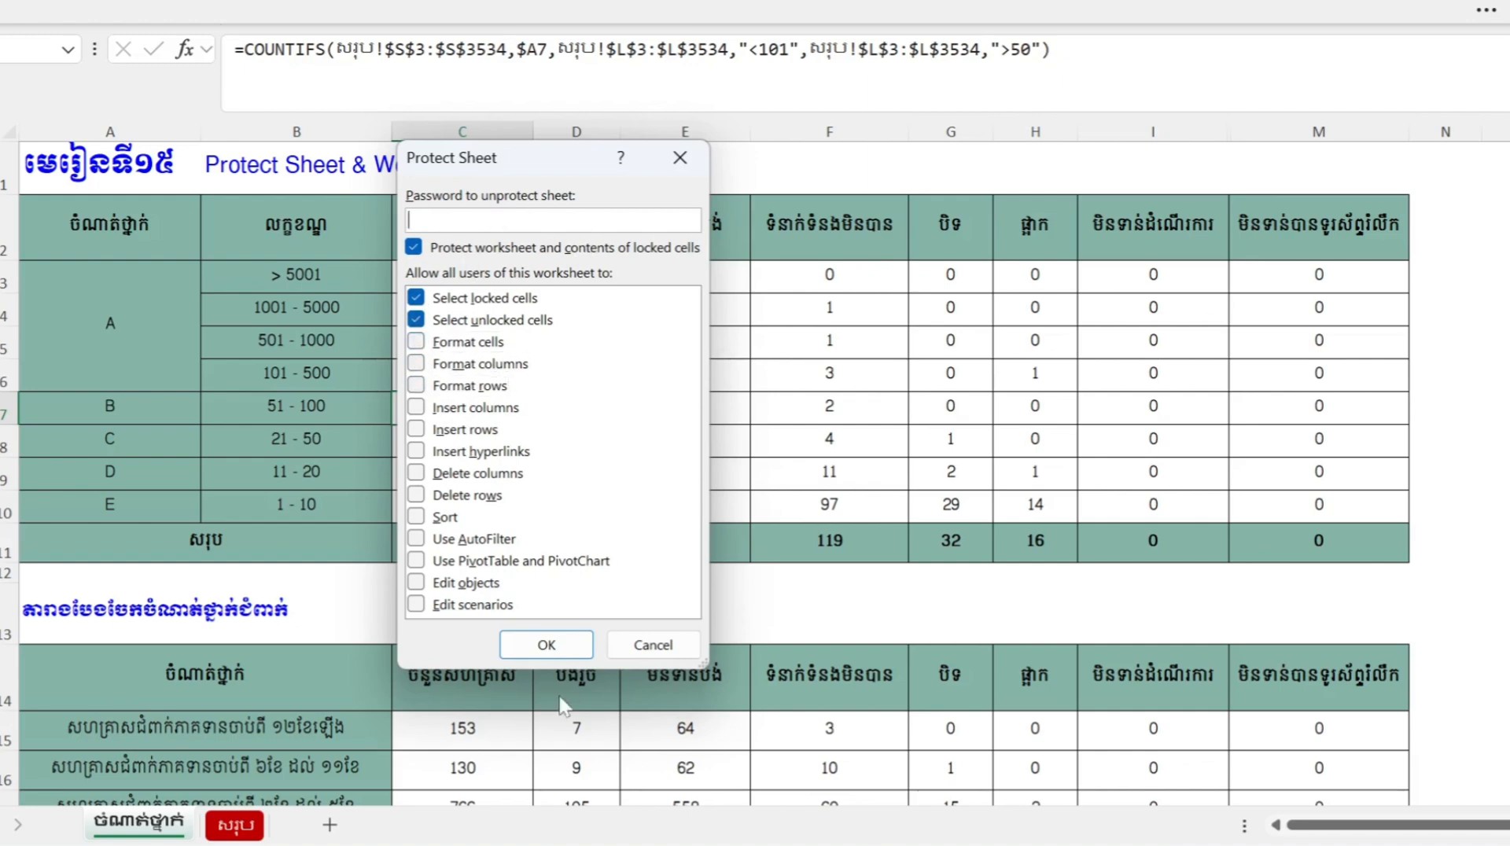
left_click(549, 645)
- Inspect the formulas in cells E4 and F3 of the protected sheet
left_click(650, 401)
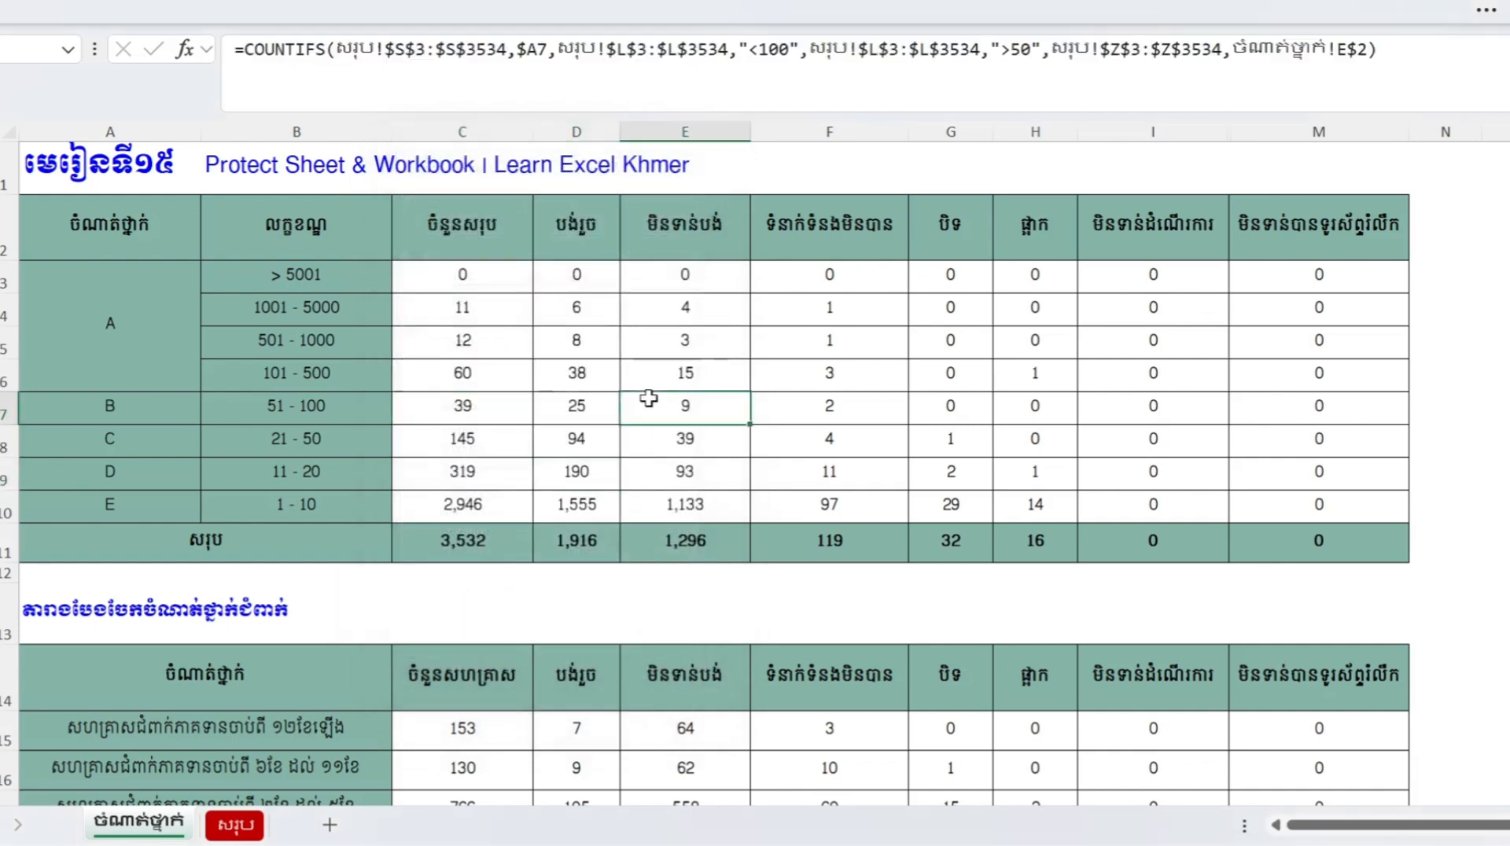
left_click(711, 325)
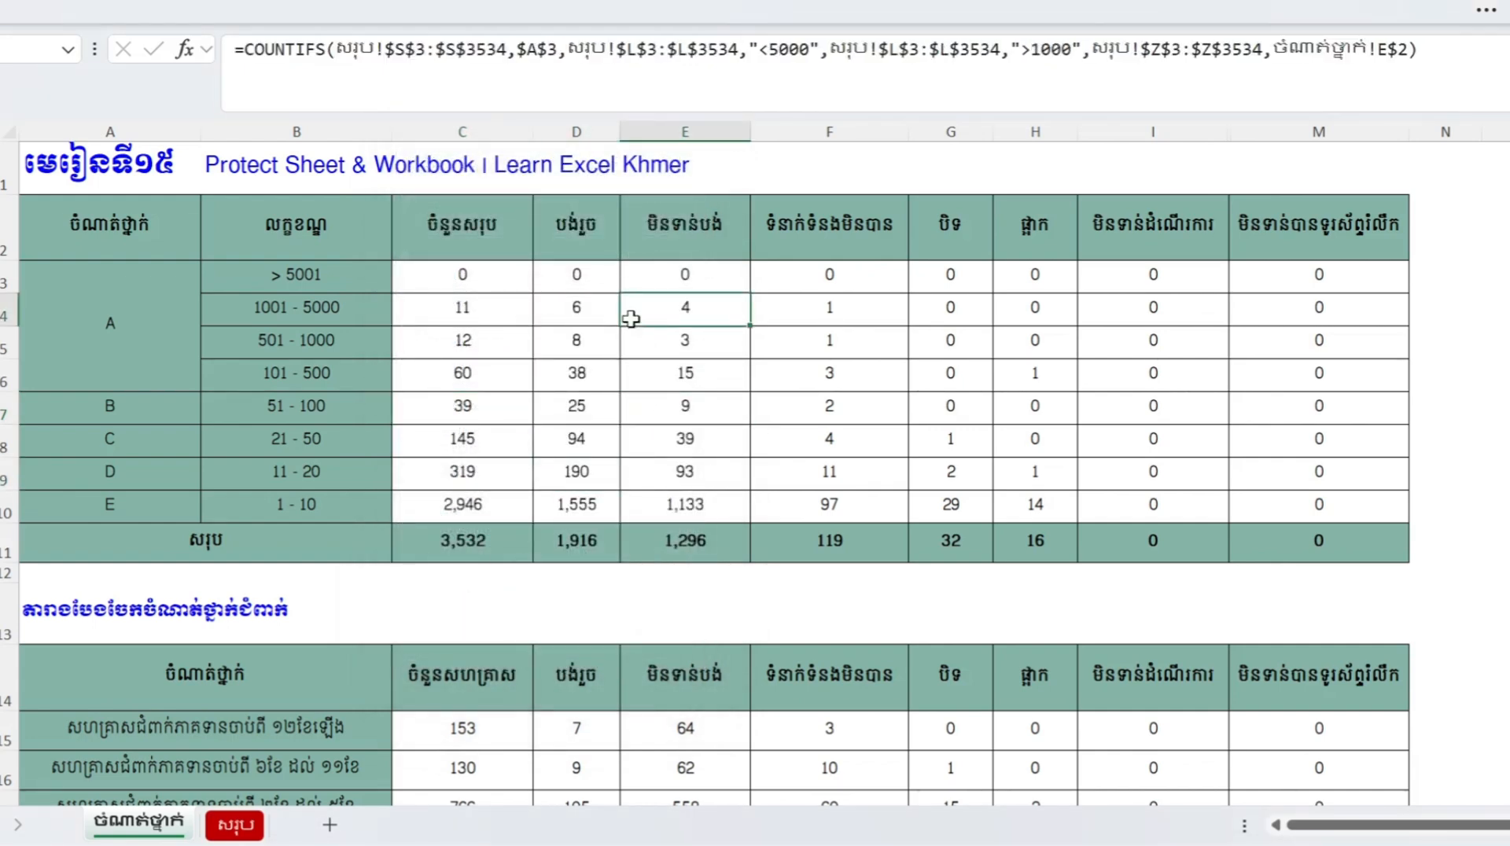
left_click(869, 288)
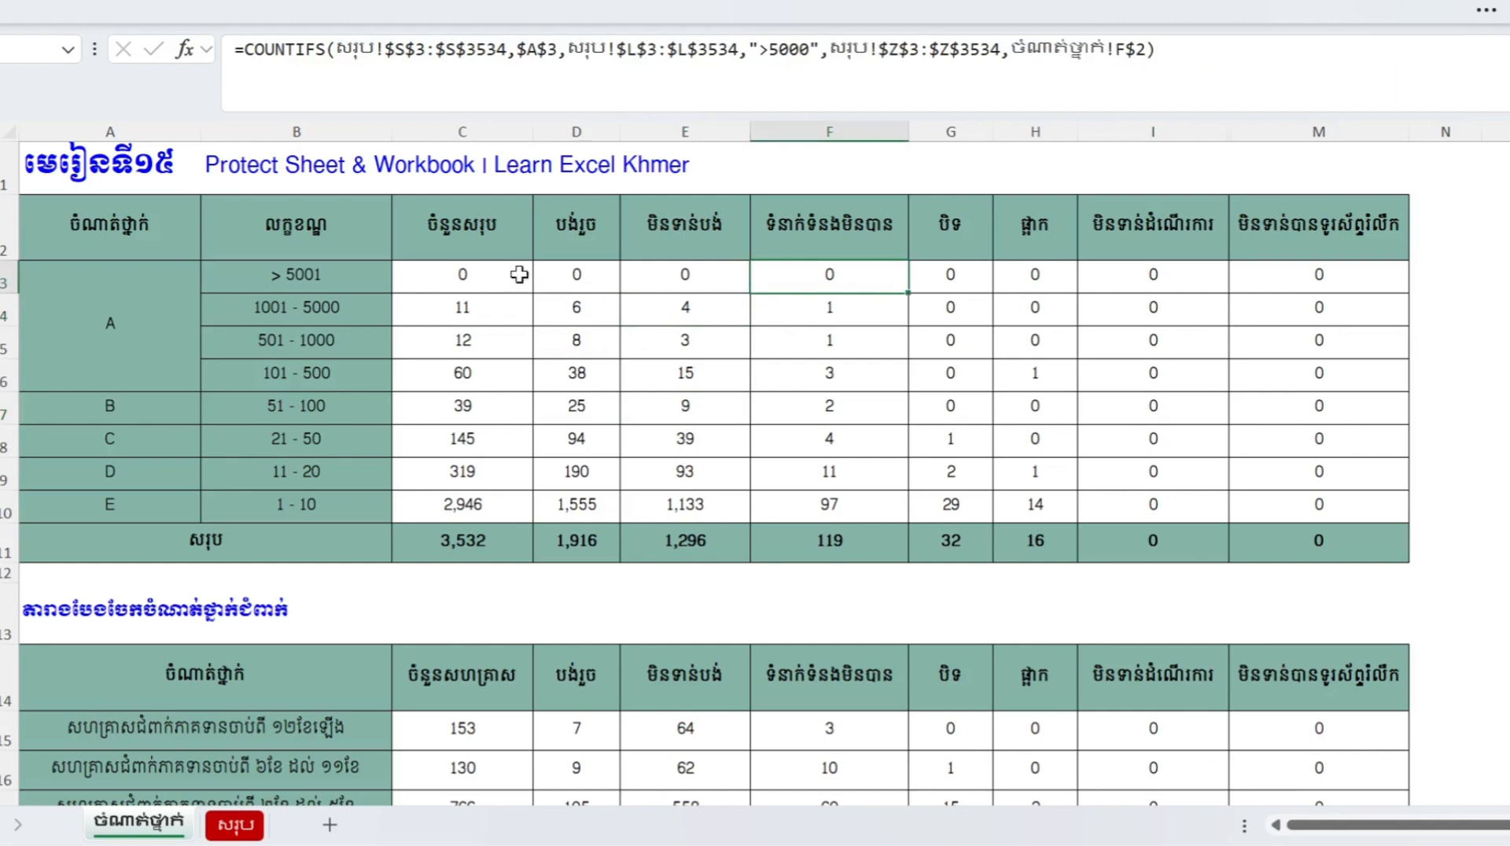
left_click(1169, 51)
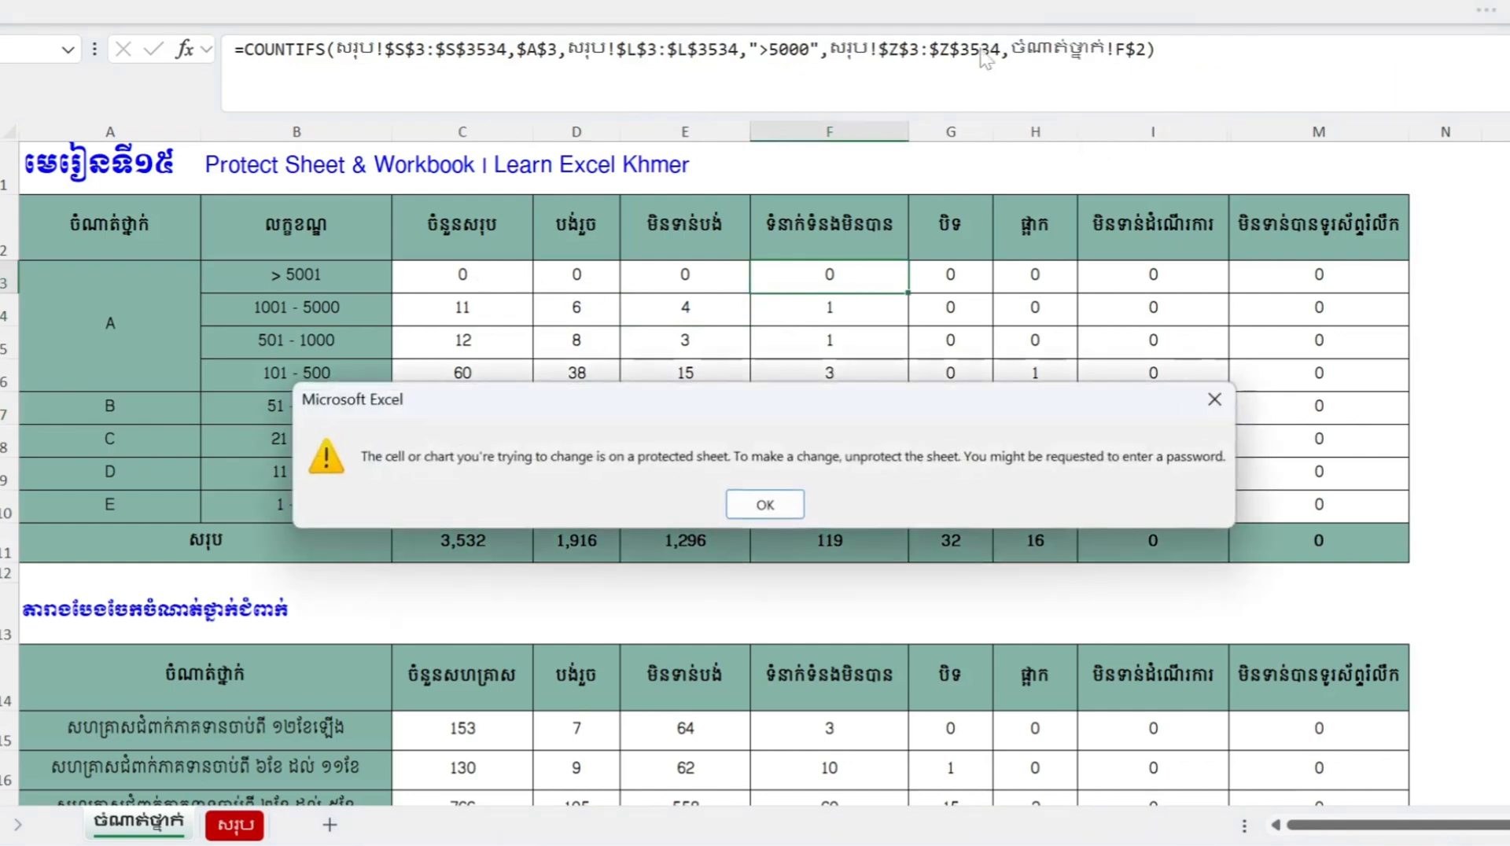
left_click(1216, 399)
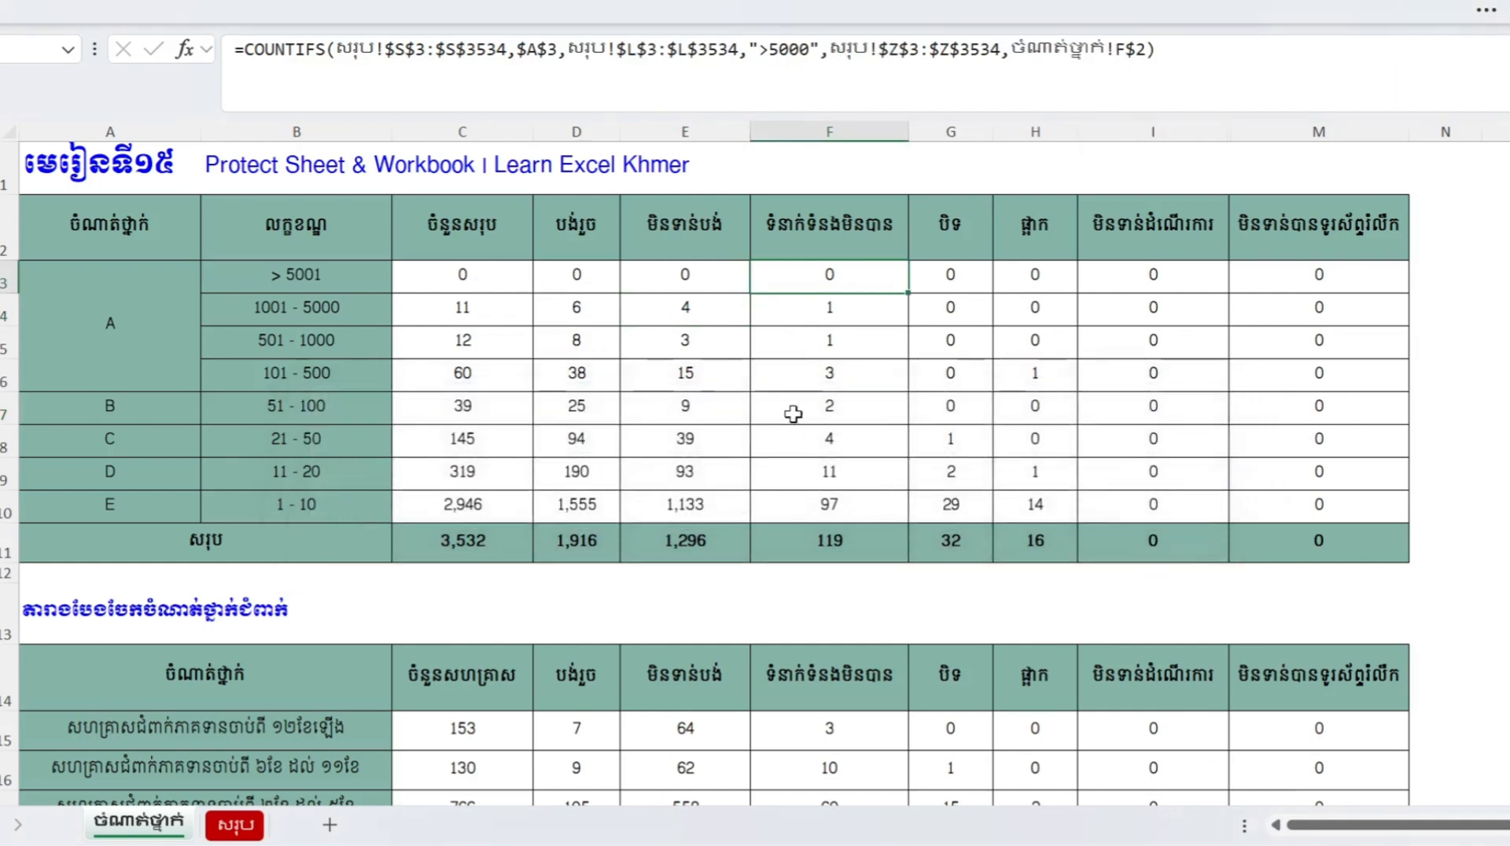
left_click(791, 407)
mouse_move(428, 288)
left_mouse_down()
mouse_move(732, 286)
mouse_move(1170, 344)
mouse_move(1312, 459)
mouse_move(1342, 535)
left_mouse_up()
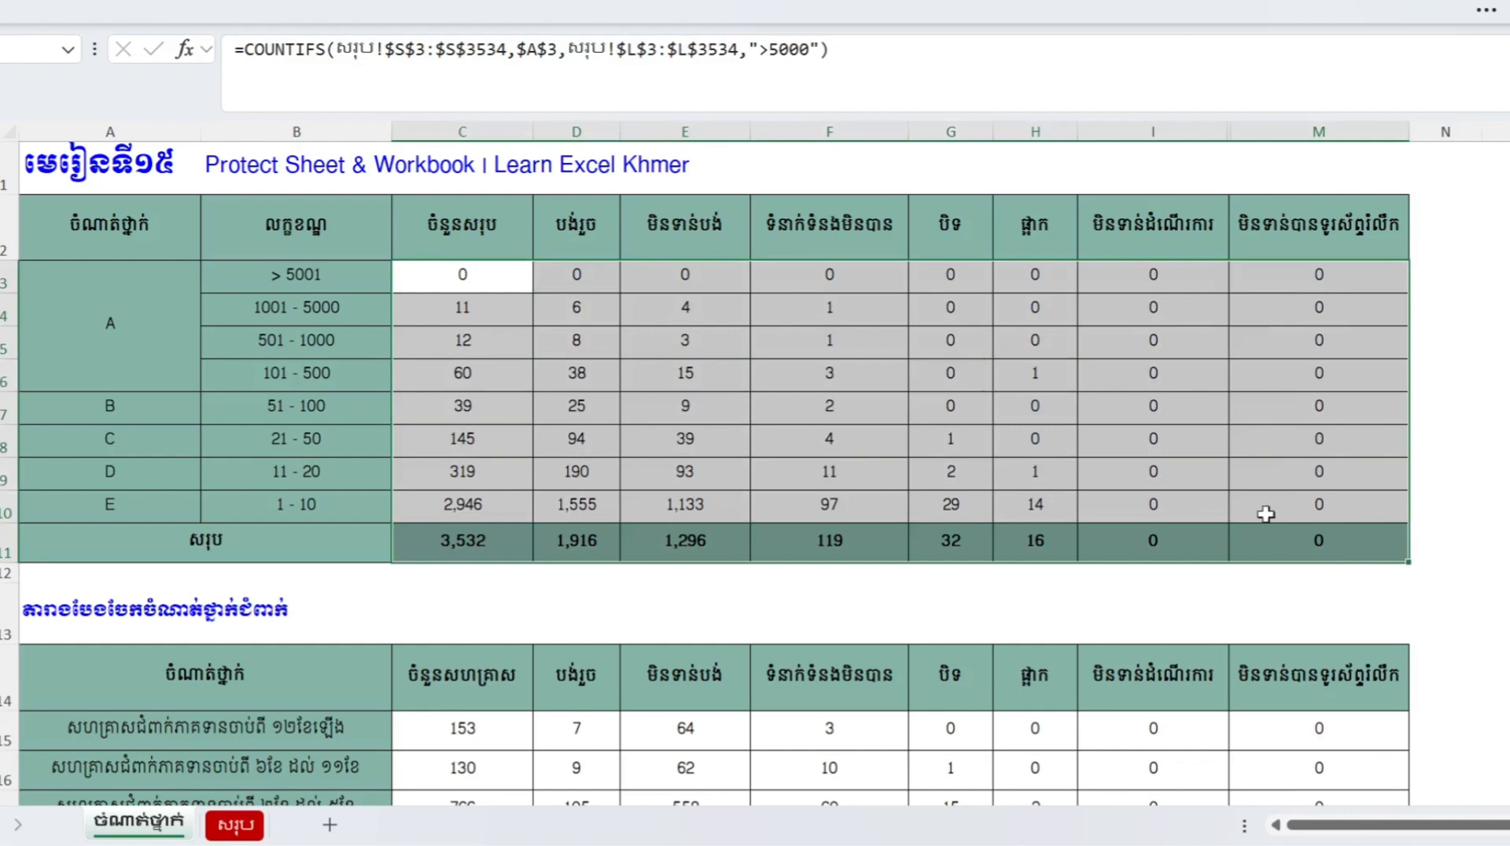
scroll(799, 403, "down", 1)
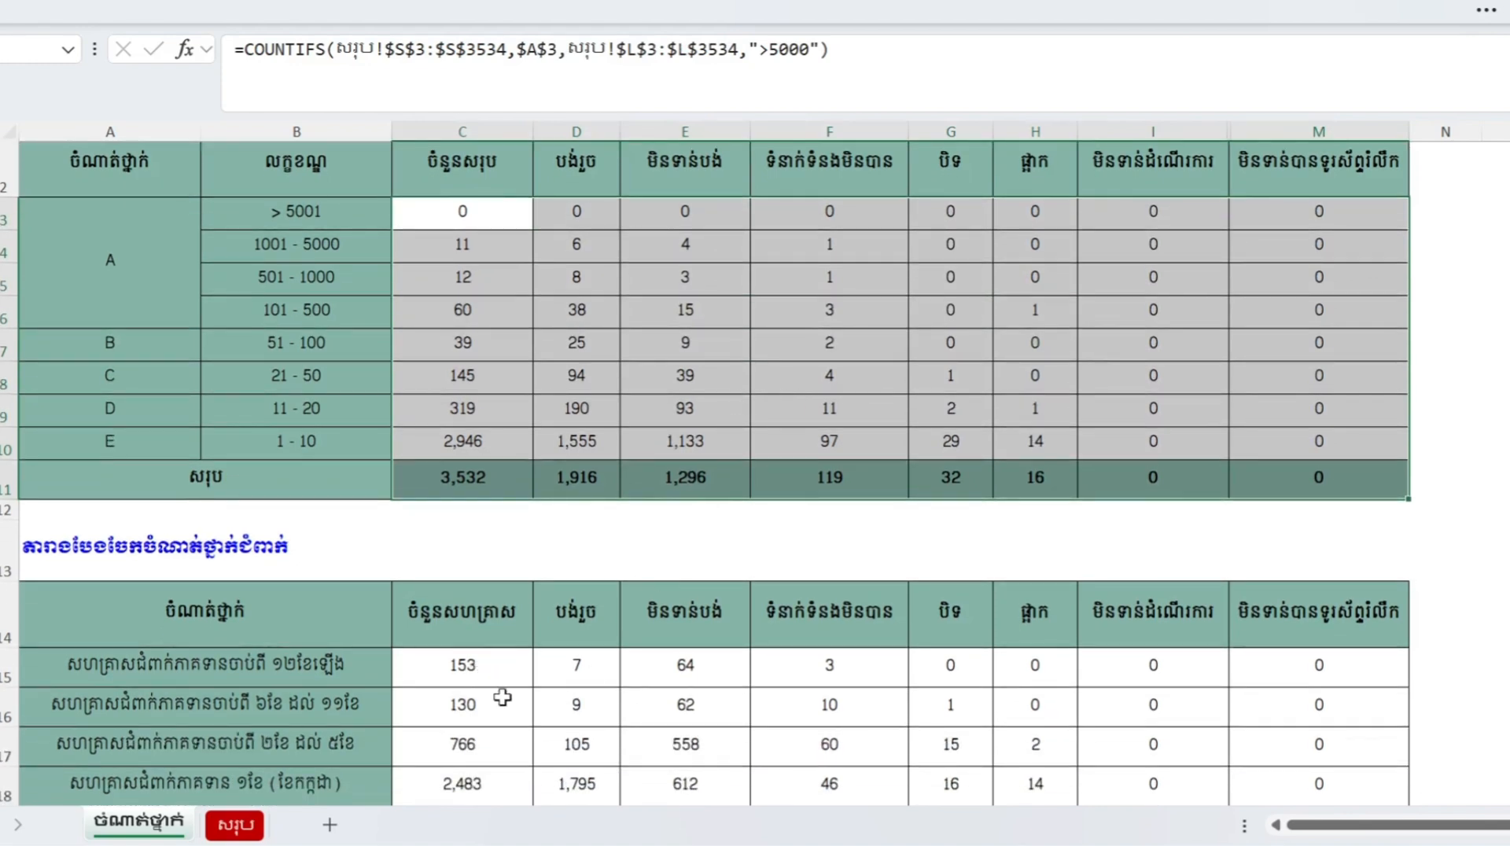
left_click_drag(509, 671, 1317, 772)
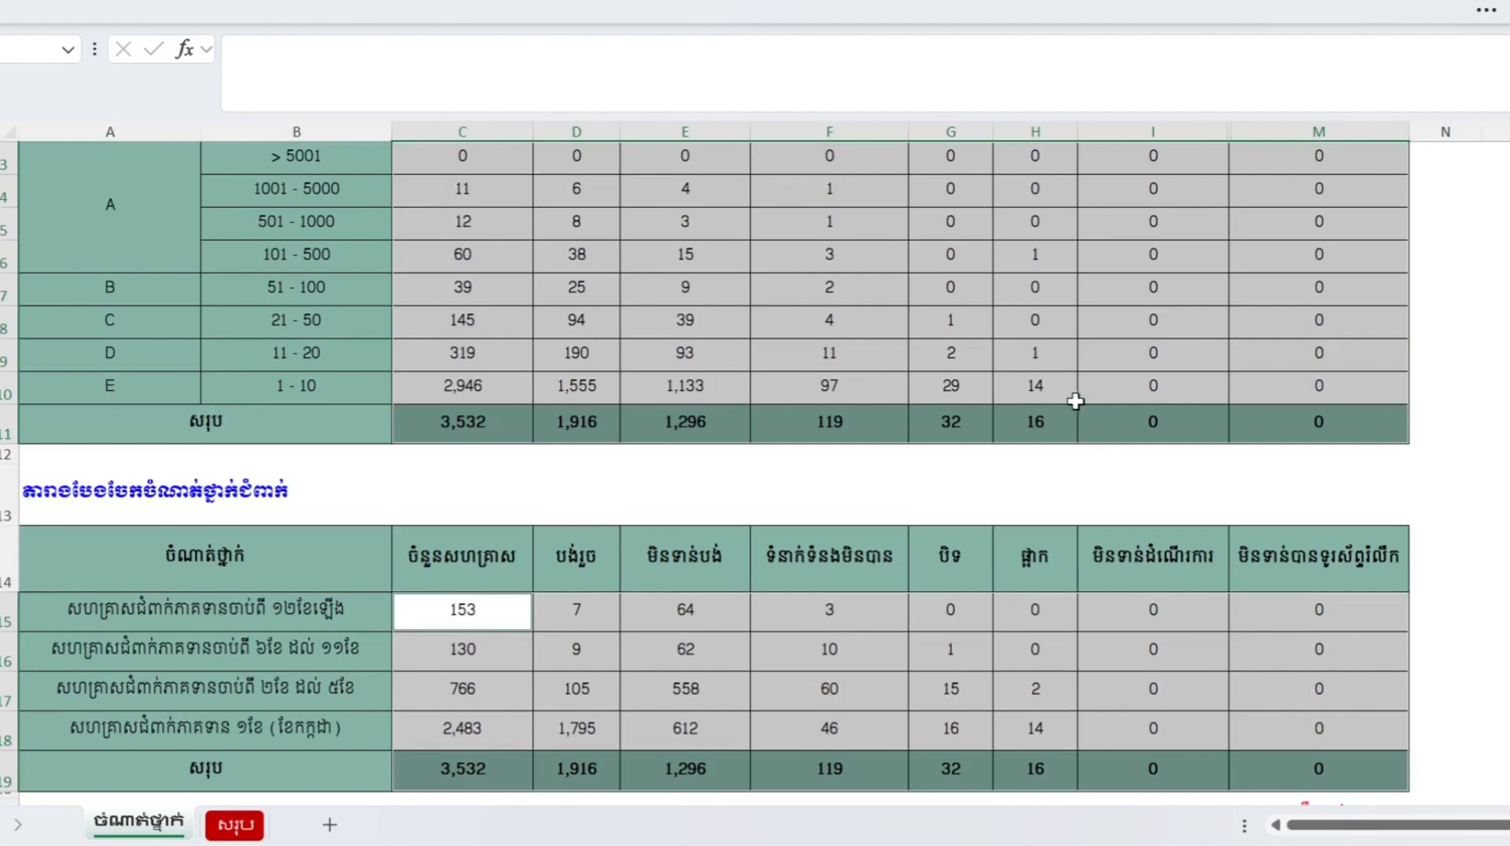
right_click(1062, 340)
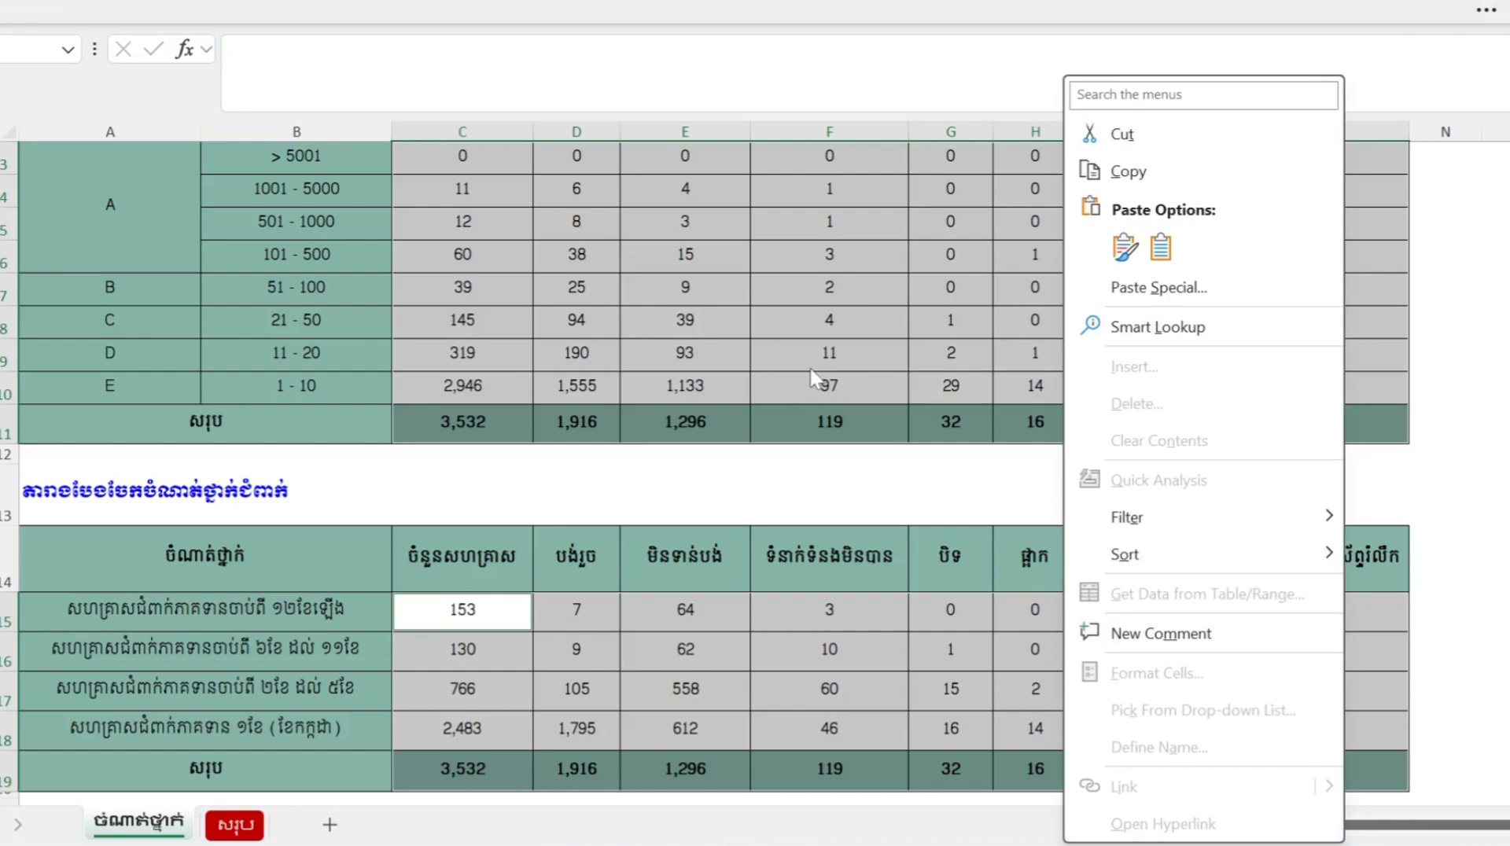
left_click(813, 312)
left_click(808, 303)
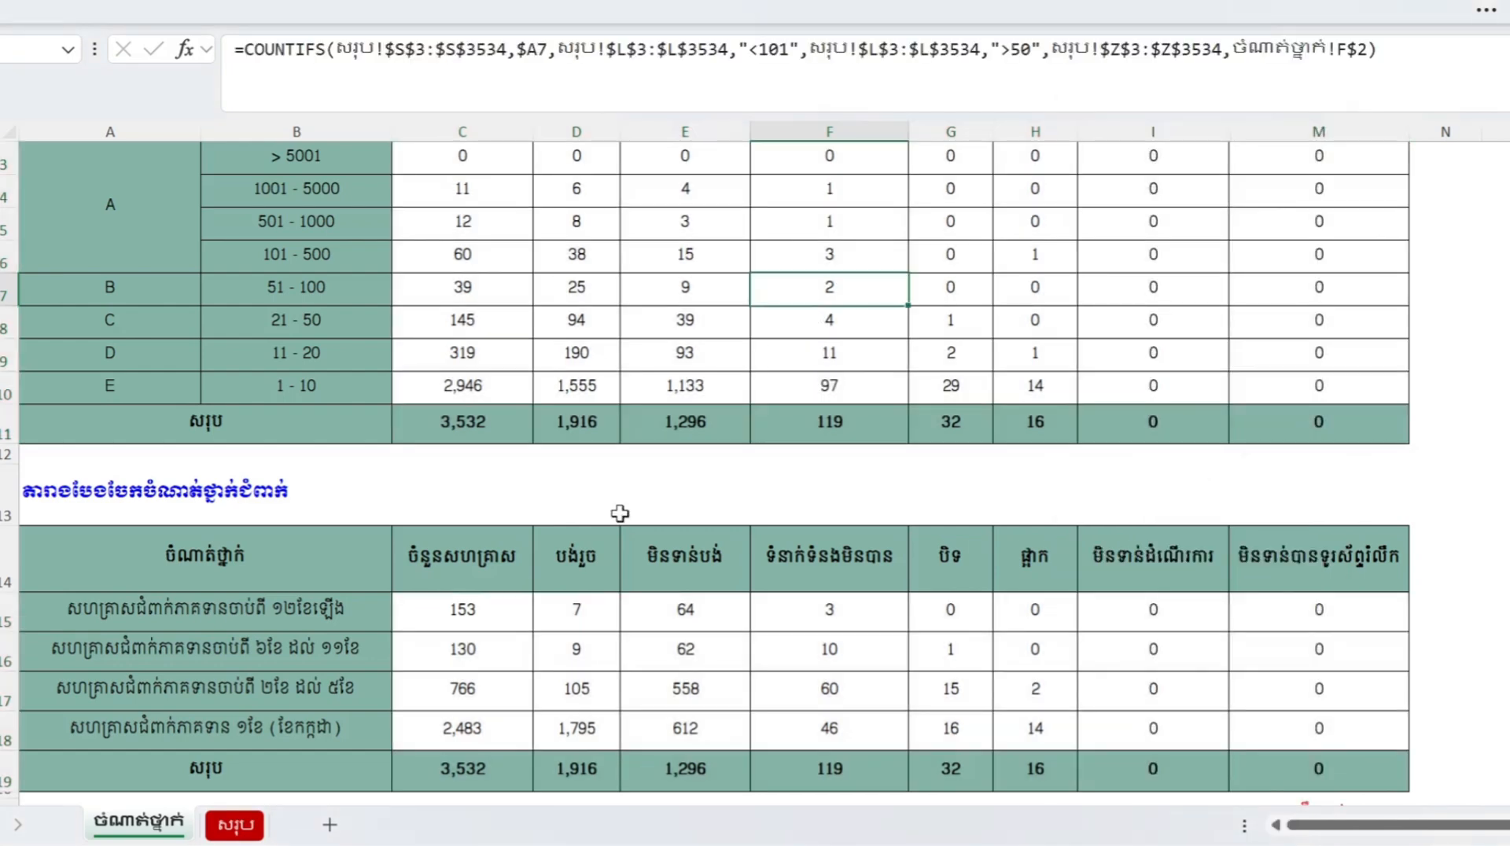
- Unprotect the summary sheet from its tab and view the formula in cell G7
right_click(143, 818)
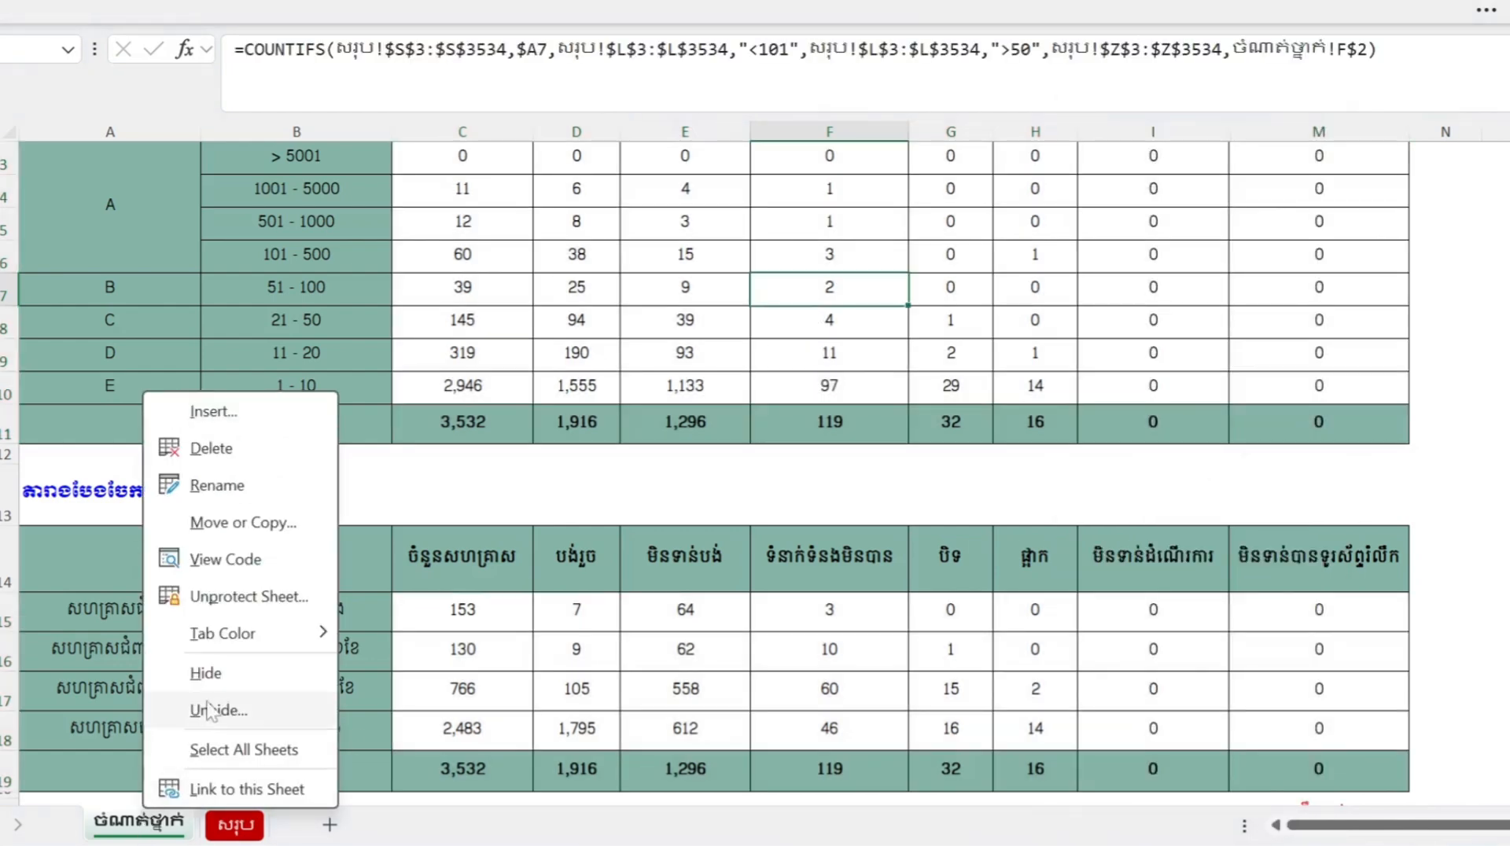
left_click(221, 614)
left_click(912, 301)
scroll(897, 311, "up", 1)
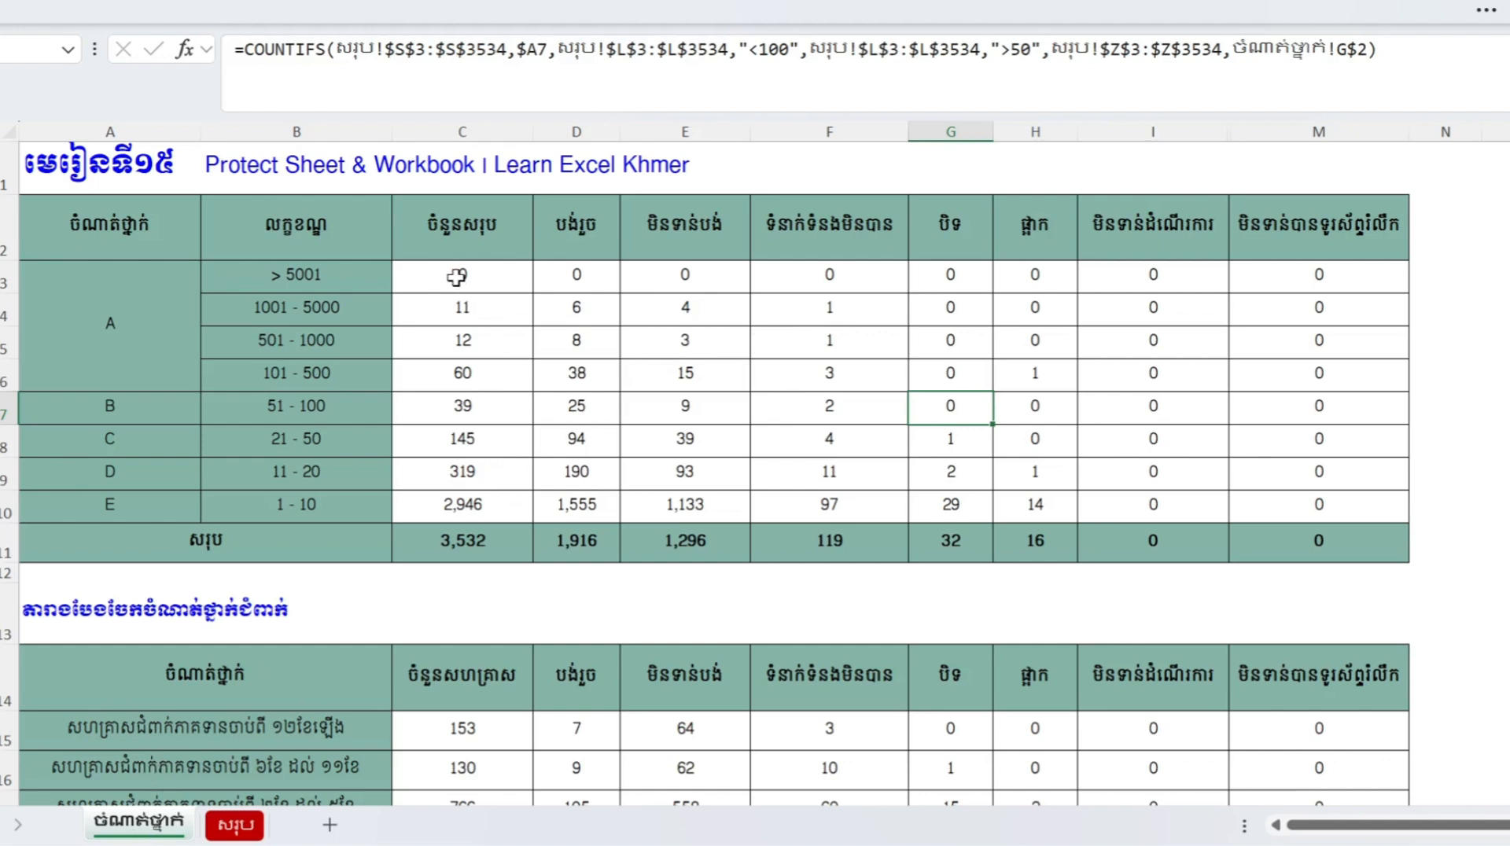
- Tick Hidden on the Protection settings for ranges C3:M11 and C15:M18
left_click_drag(464, 280, 1258, 542)
scroll(978, 512, "down", 3)
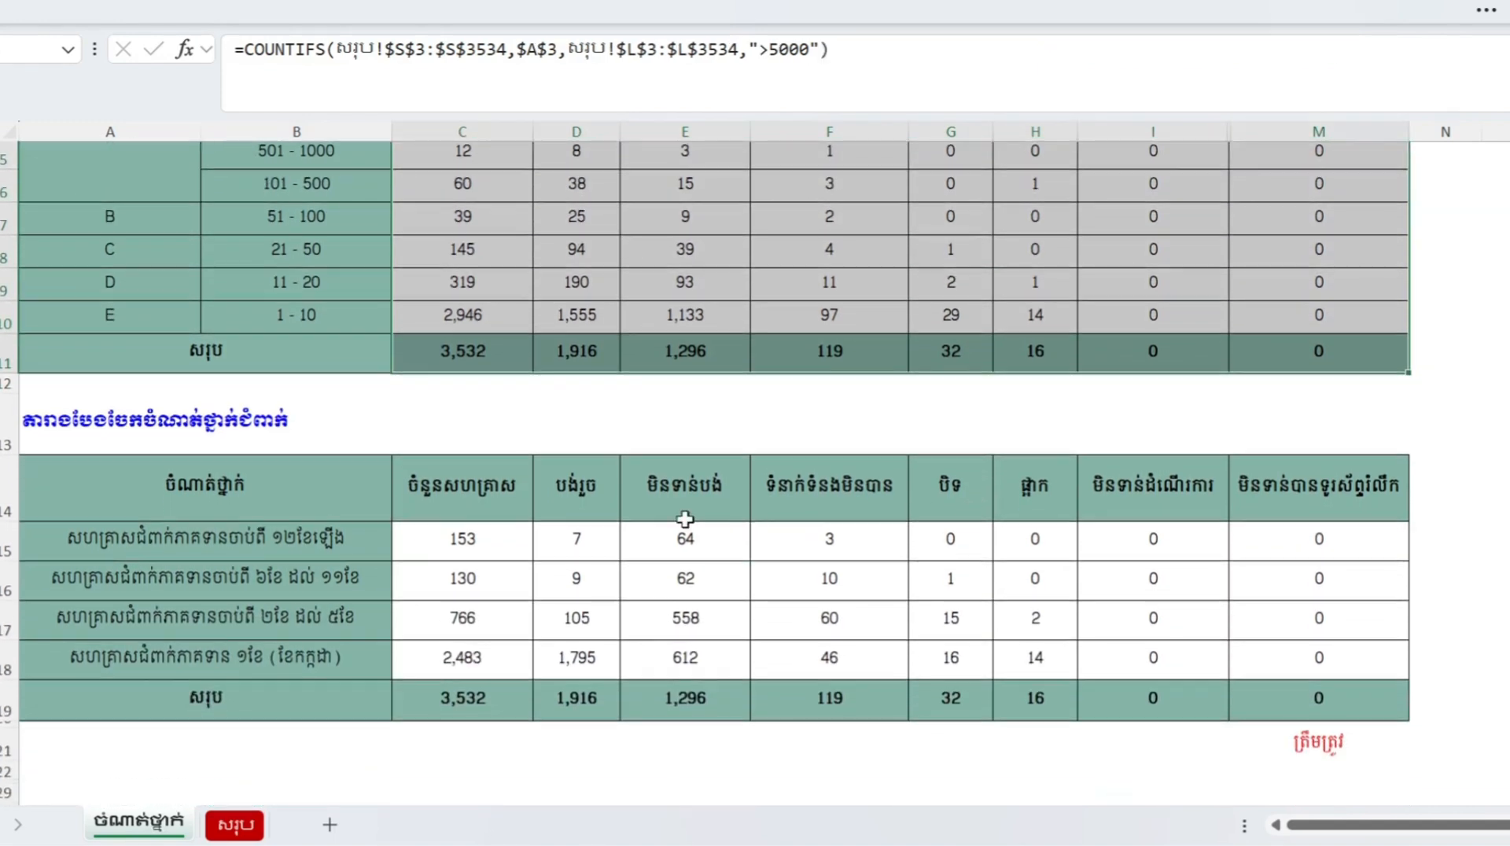
left_click_drag(450, 537, 1298, 698)
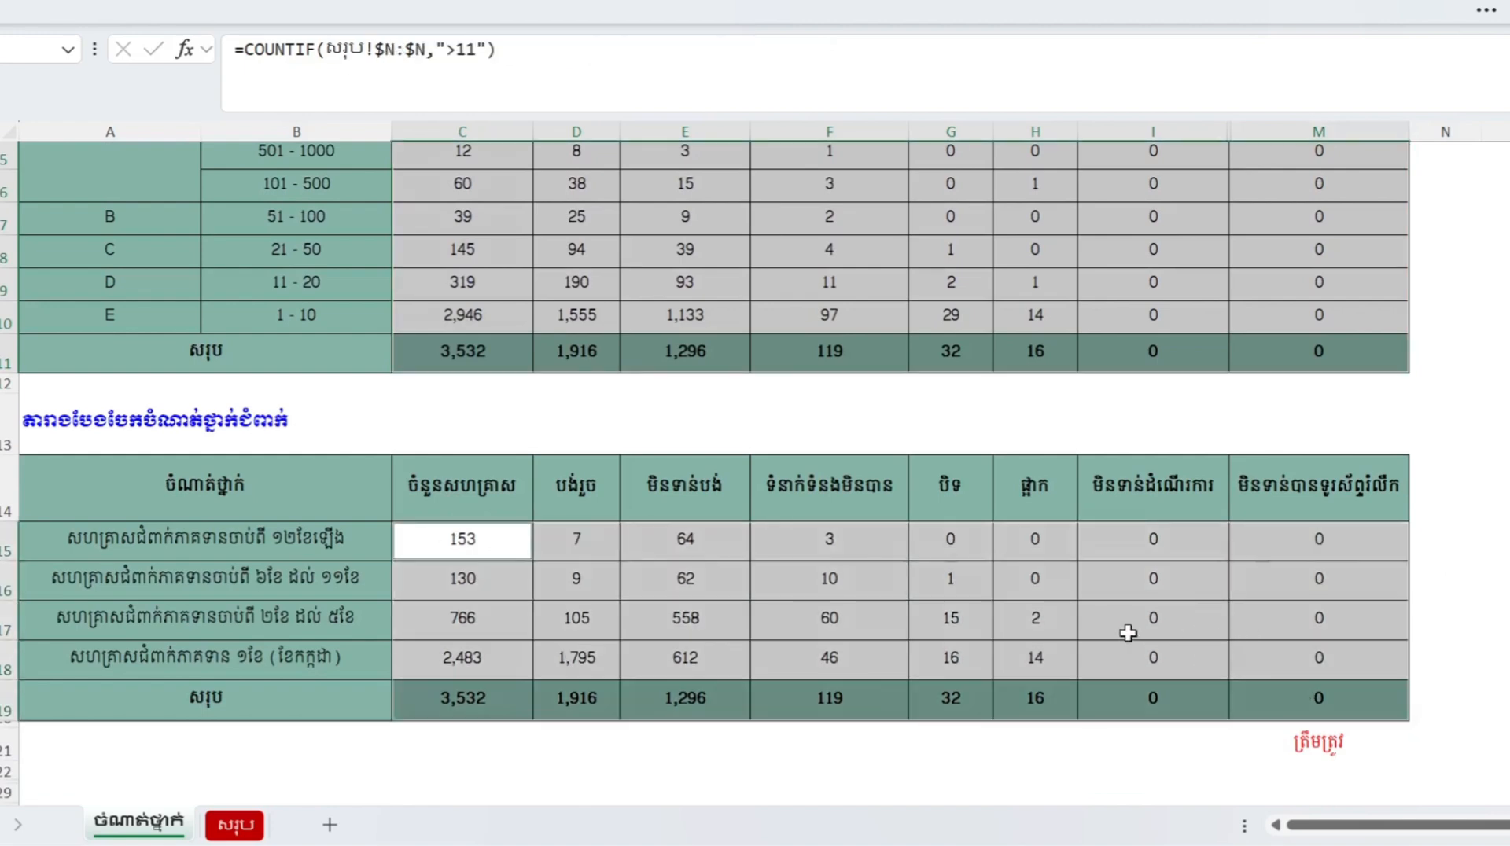
right_click(1128, 634)
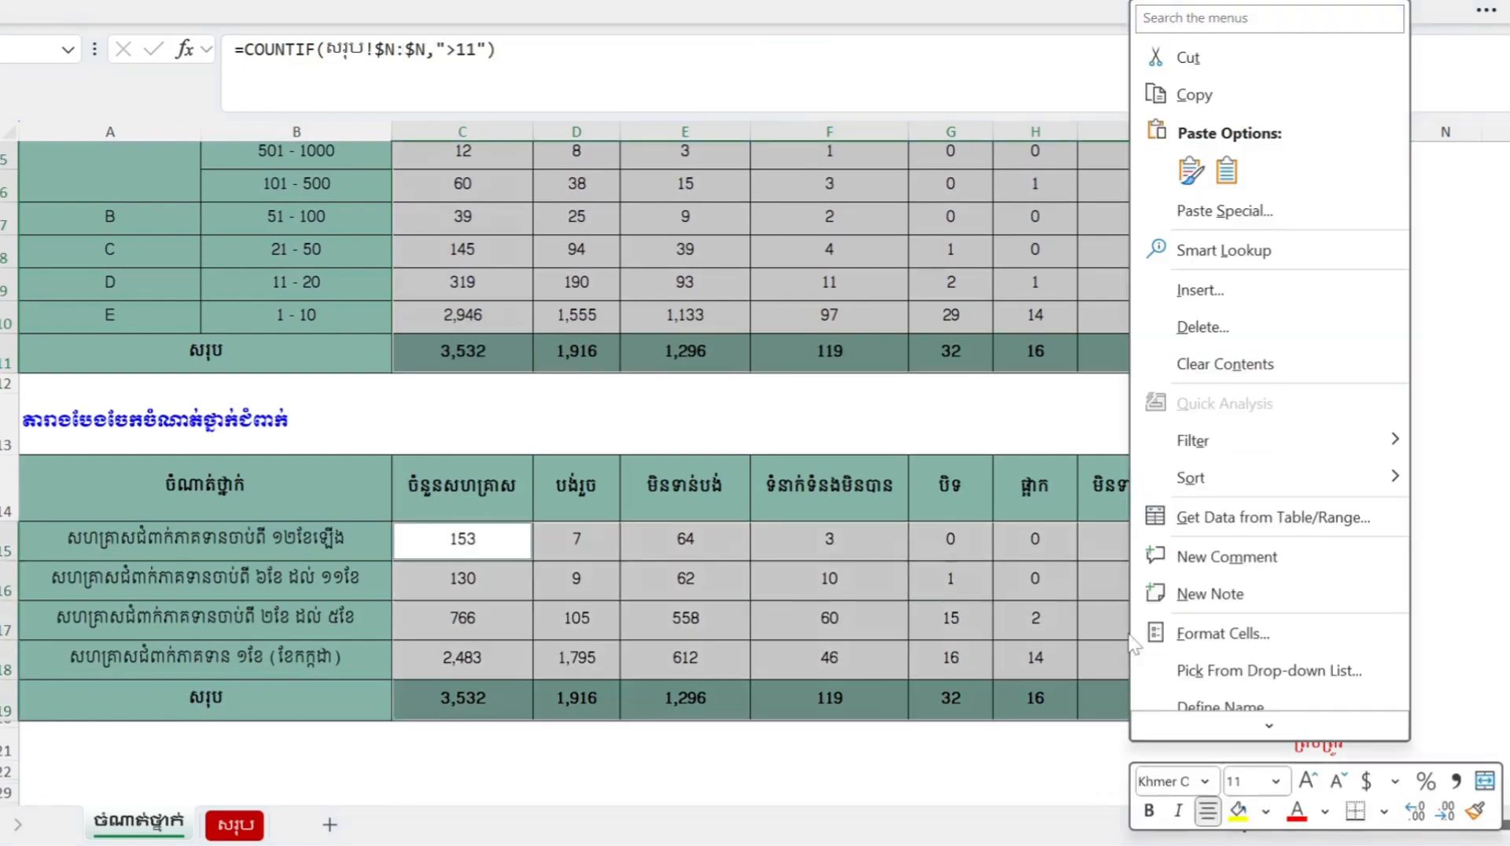
left_click(1223, 633)
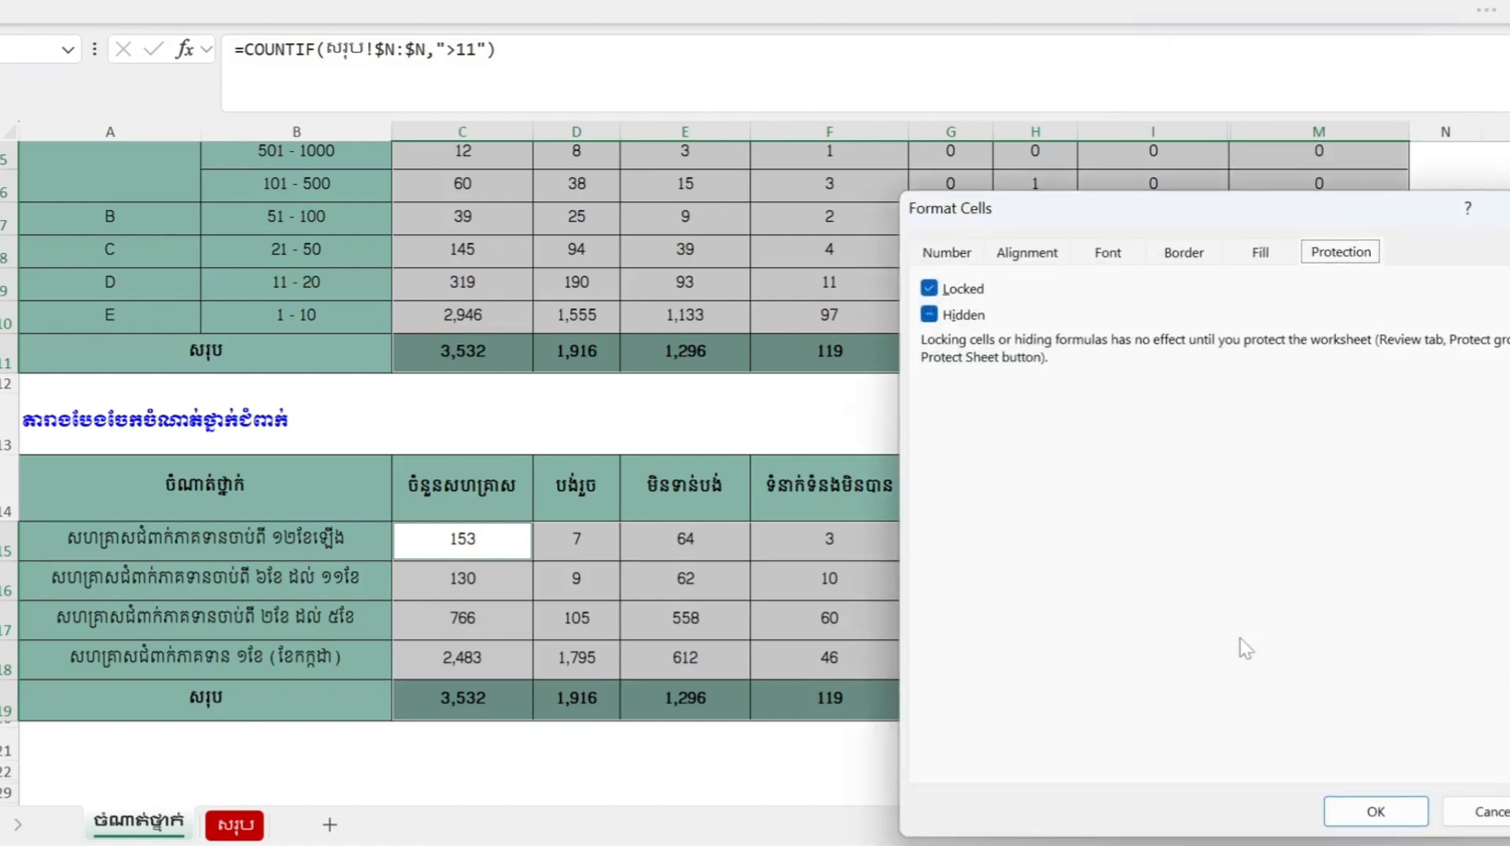
left_click(930, 316)
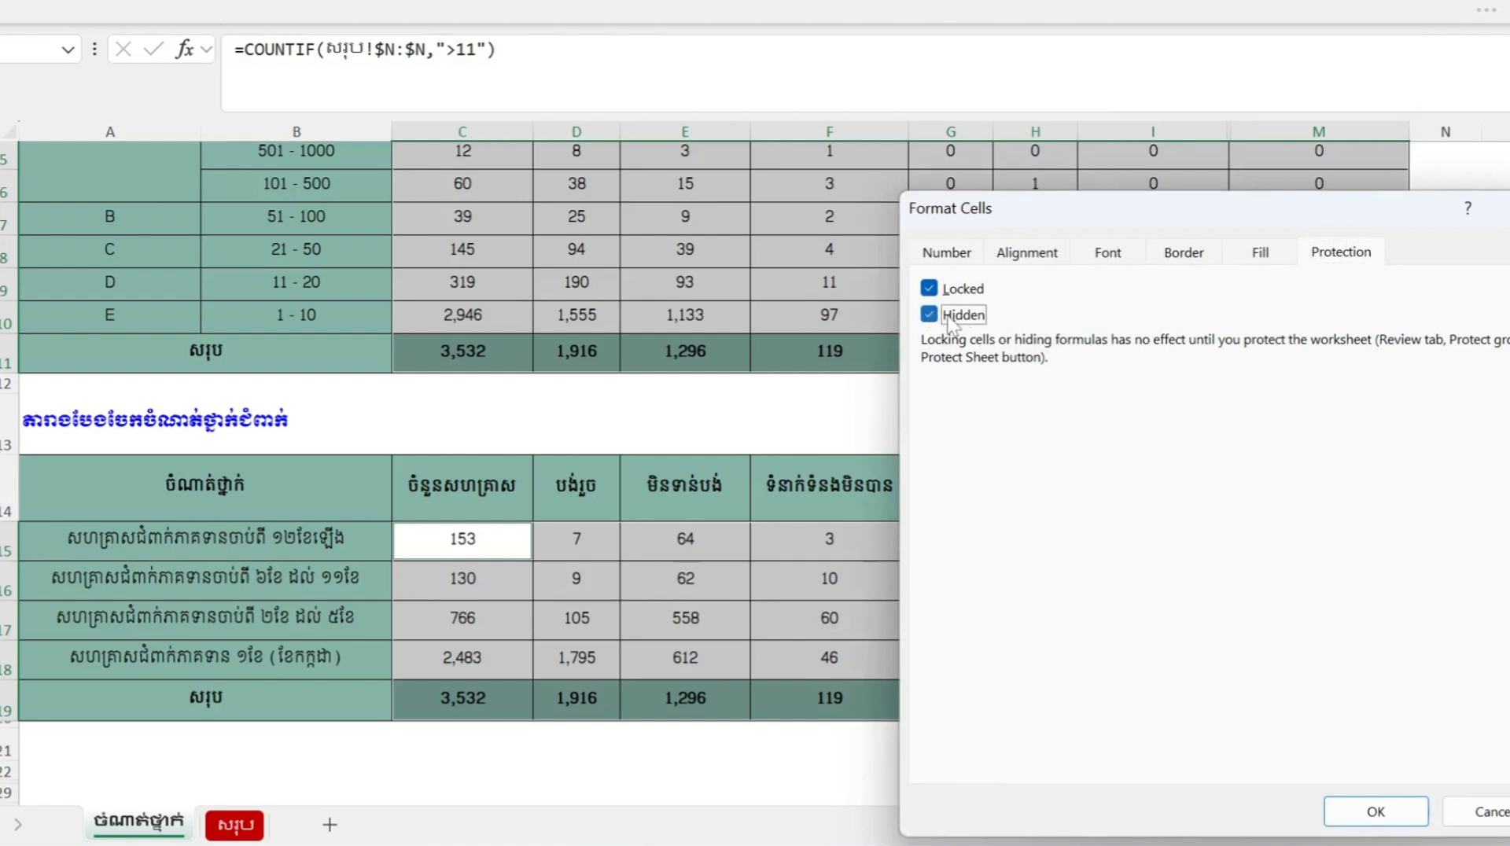
left_click(1376, 811)
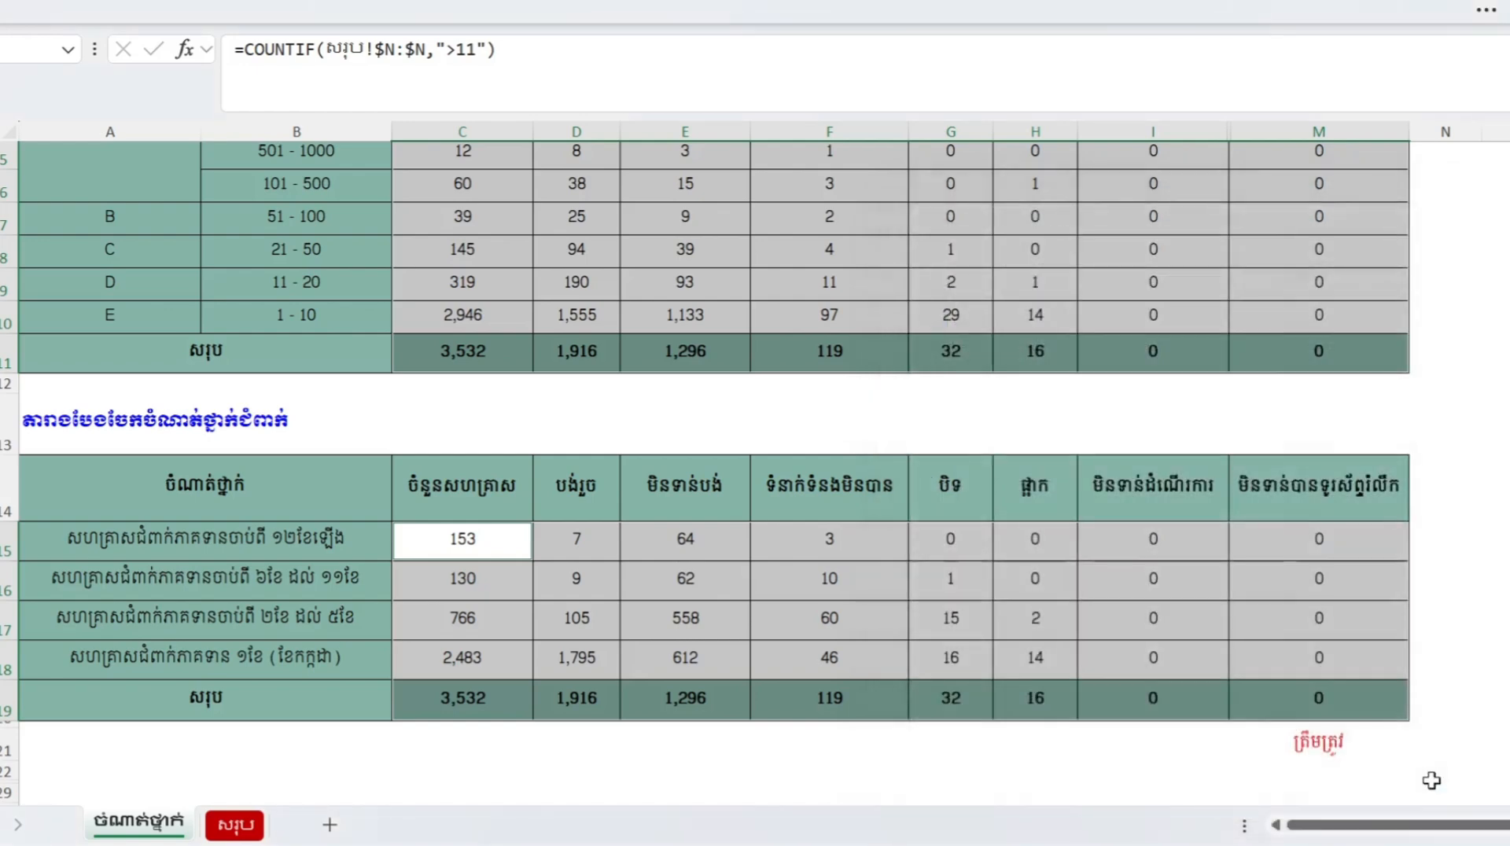
- Check the formula in cell F5, then start Protect Sheet for the summary worksheet
left_click(805, 618)
scroll(826, 482, "up", 2)
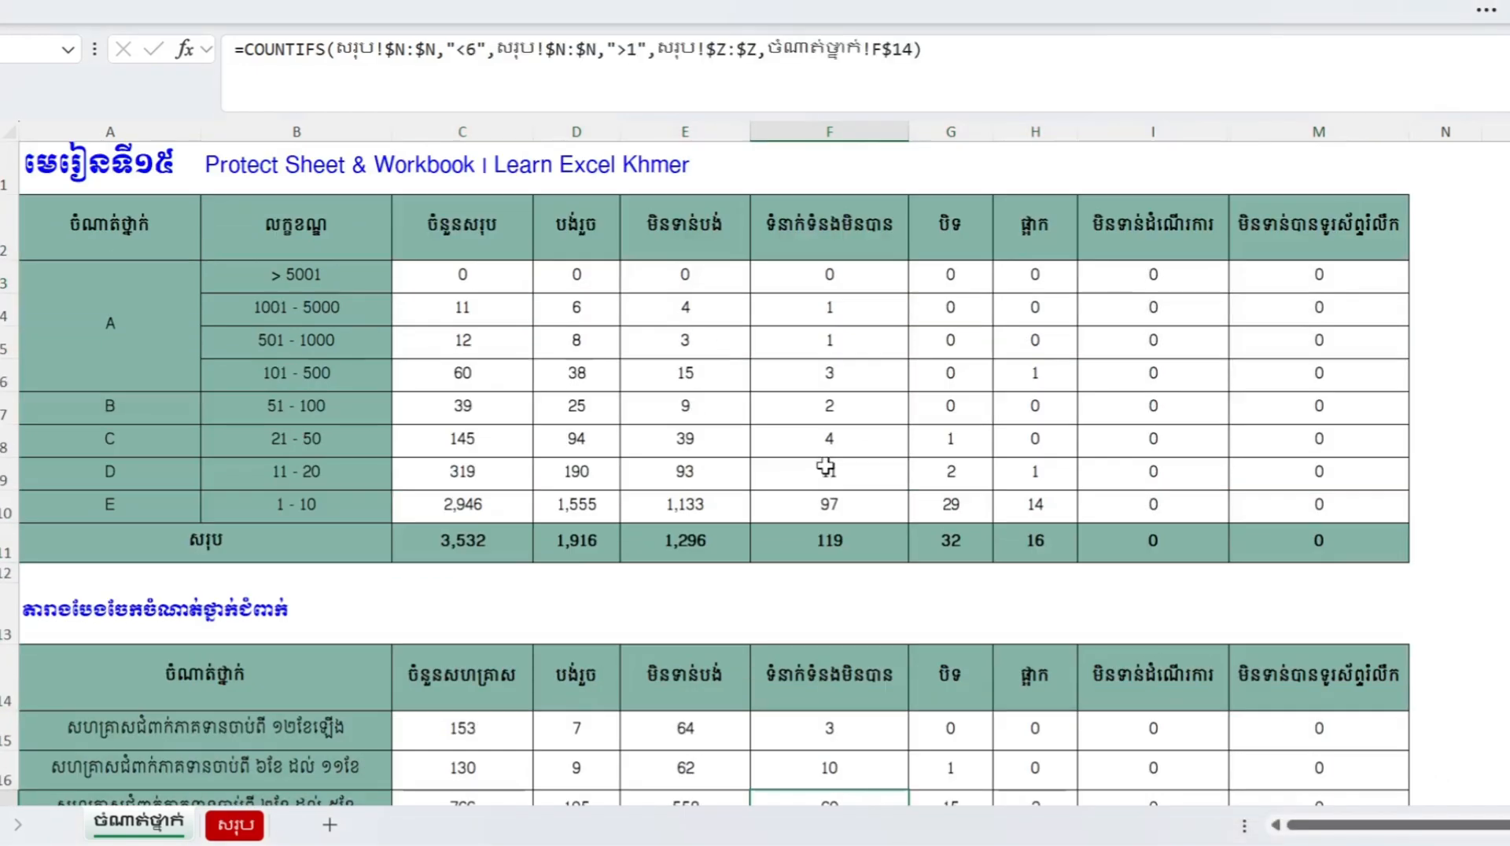
left_click(822, 346)
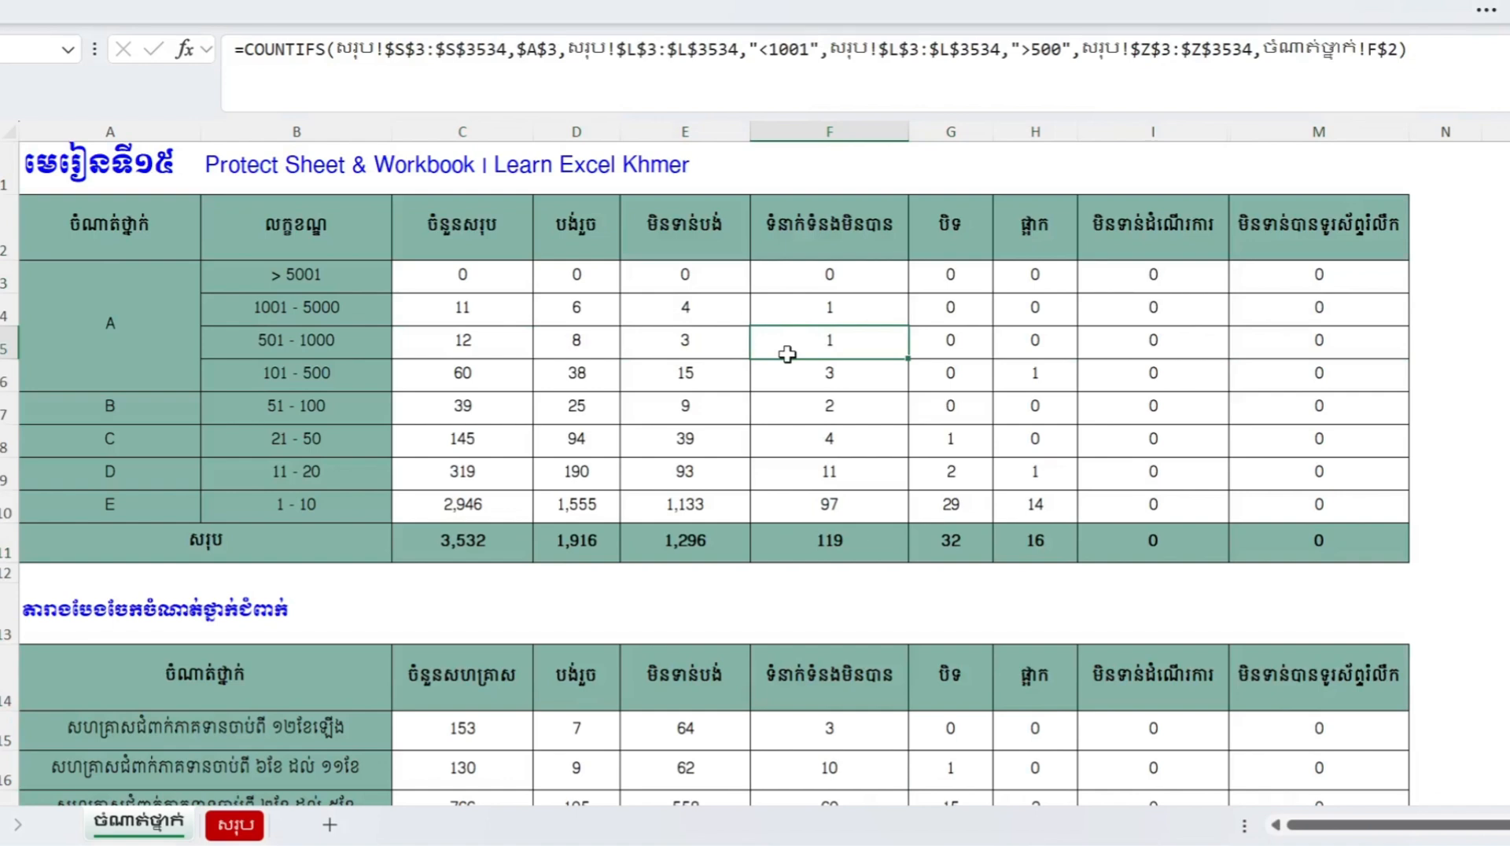
right_click(141, 825)
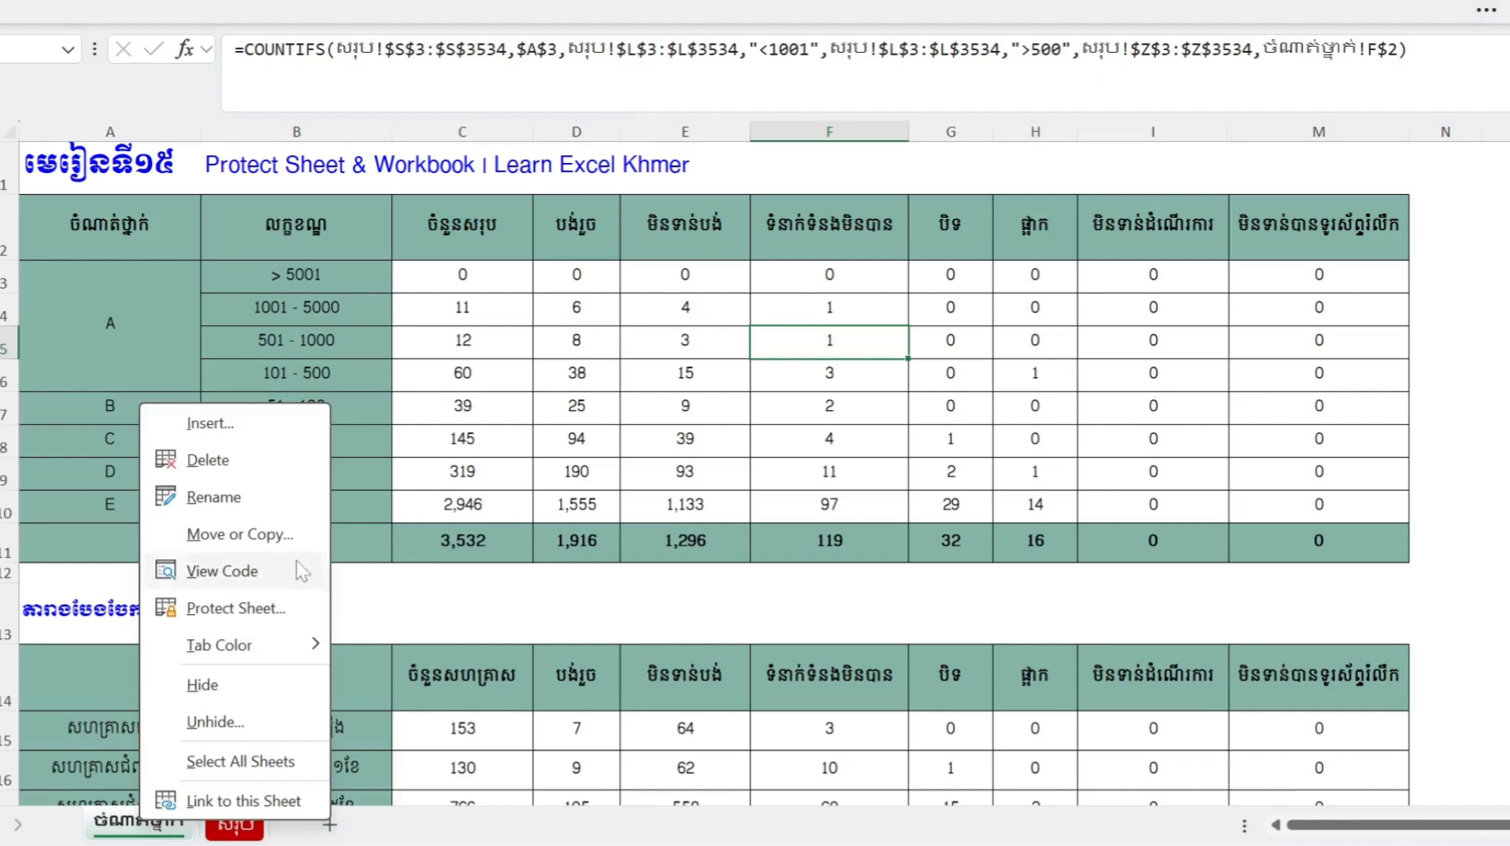
left_click(270, 610)
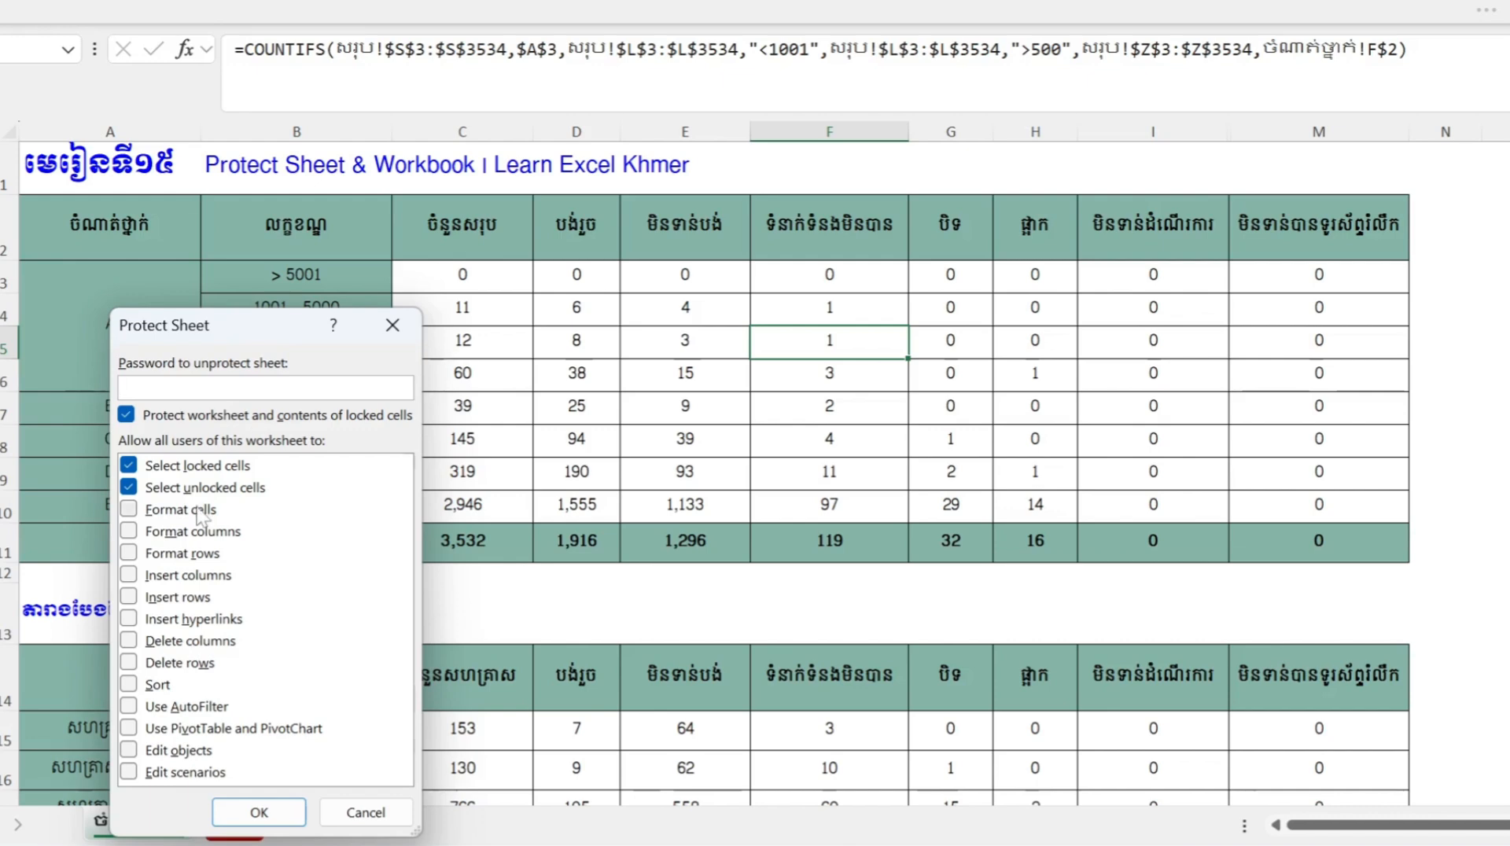
left_click(259, 812)
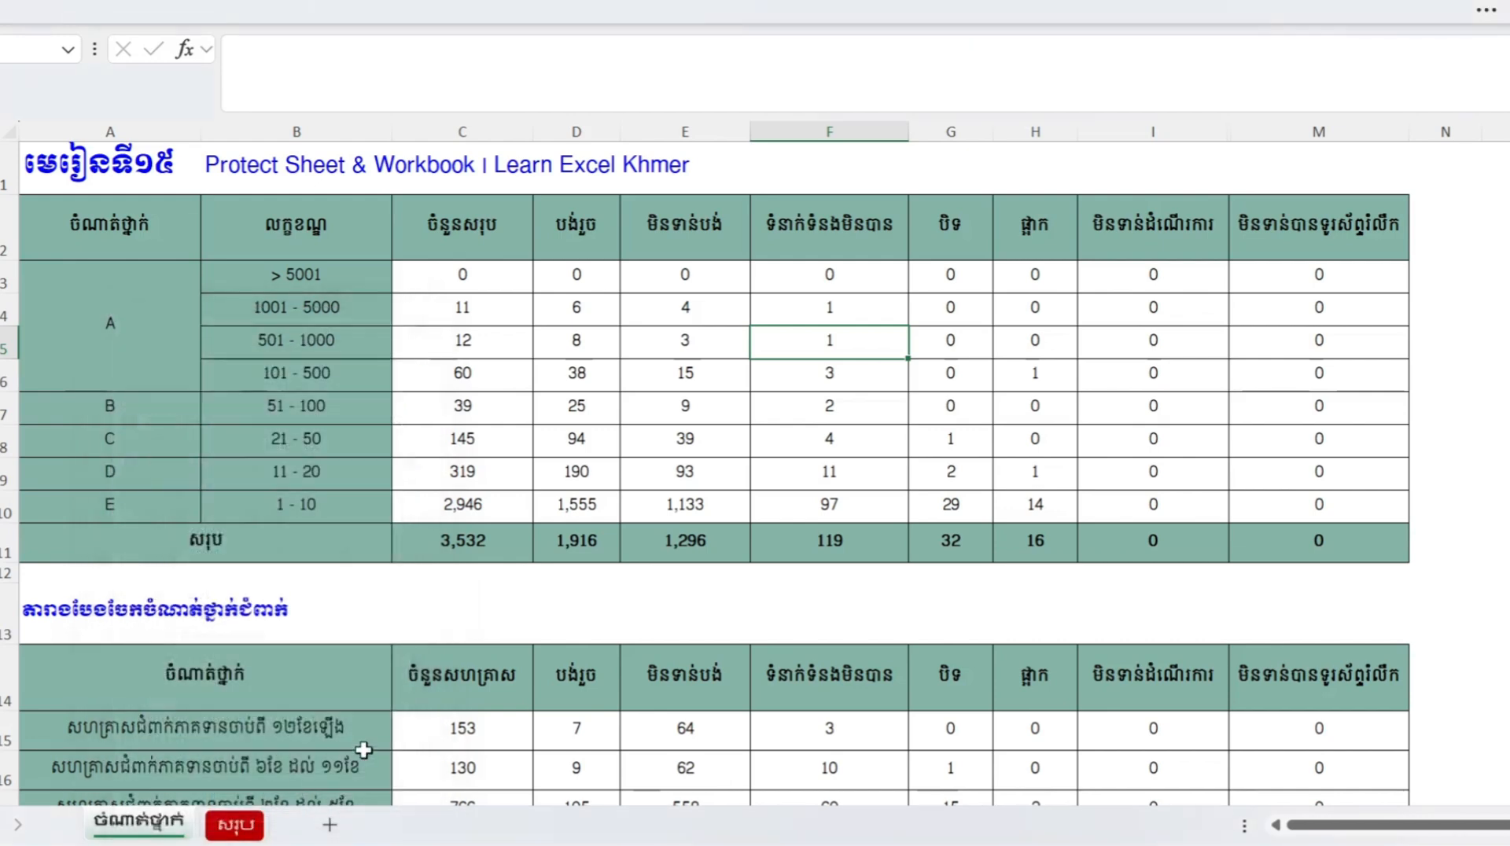
left_click(638, 429)
left_click(484, 346)
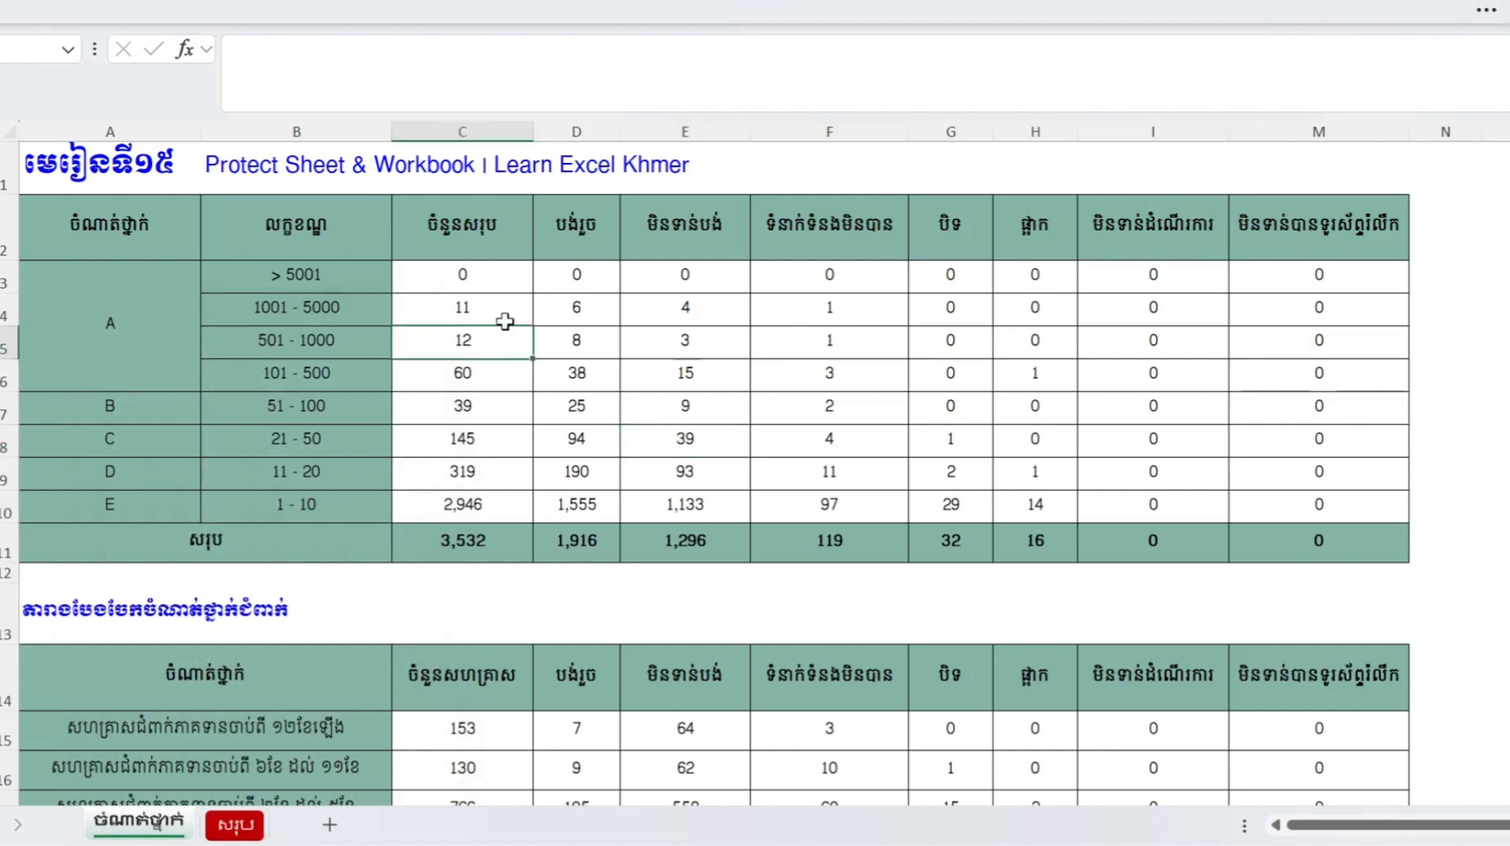
left_click(478, 269)
key("Right")
key("Right")
key("Right")
key("Right")
key("Right")
key("Right")
key("Right")
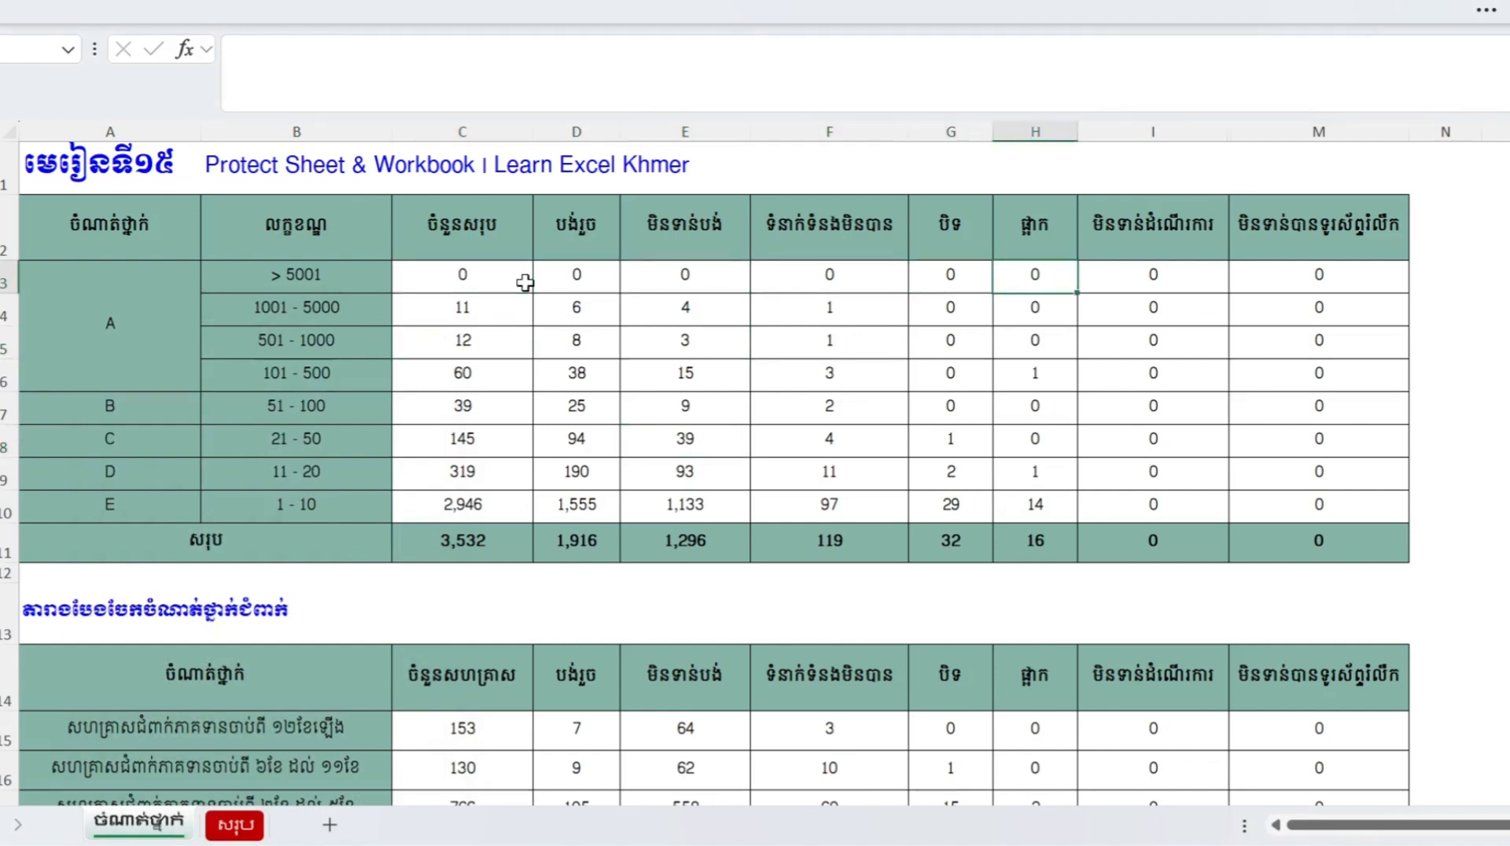
key("Down")
key("Down")
key("Down")
key("Down")
key("Down")
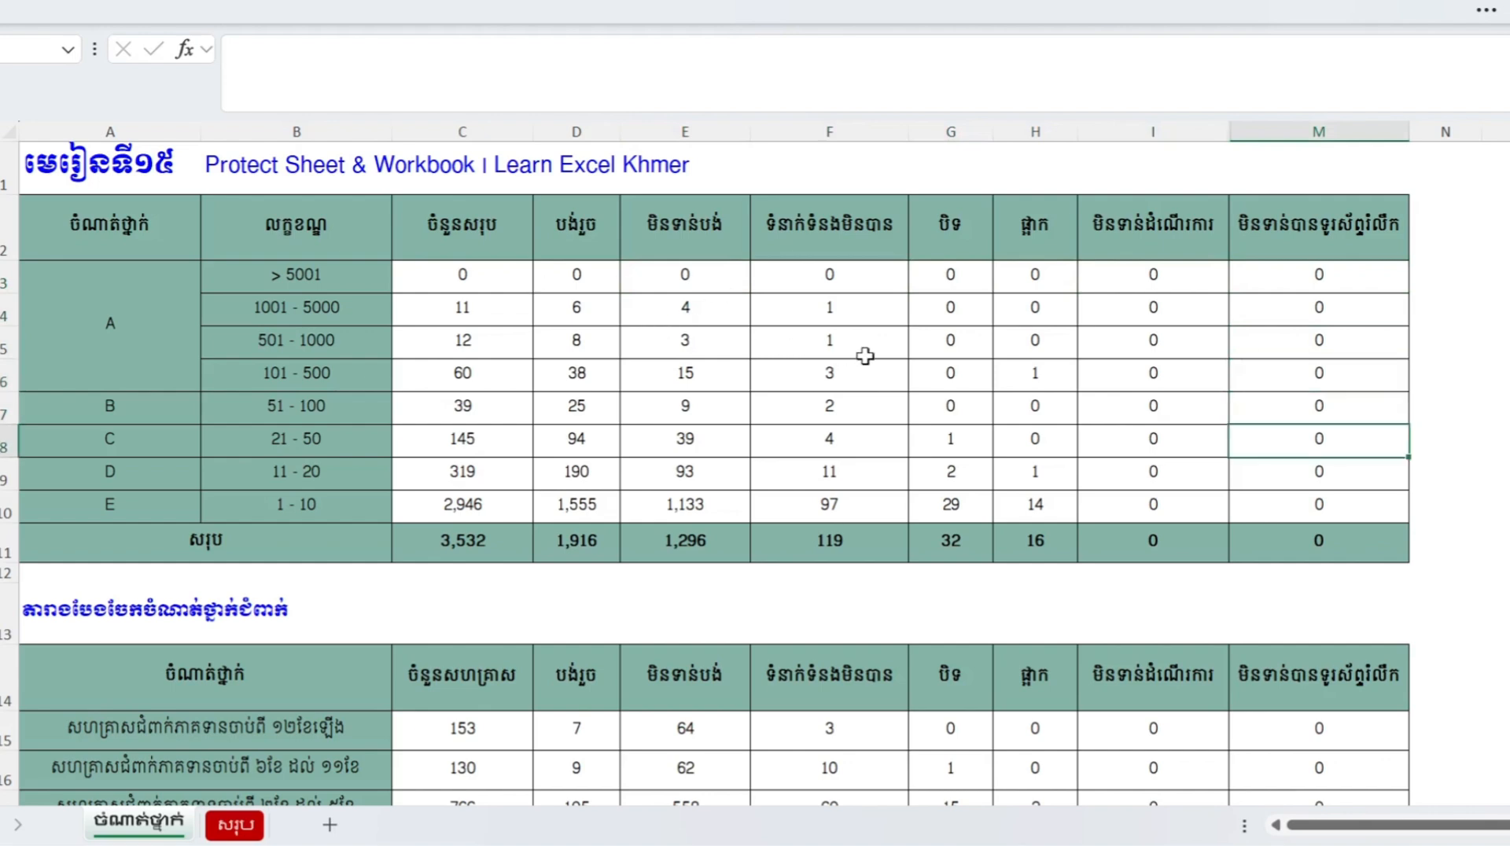
scroll(843, 387, "down", 2)
scroll(506, 253, "up", 1)
left_click(445, 223)
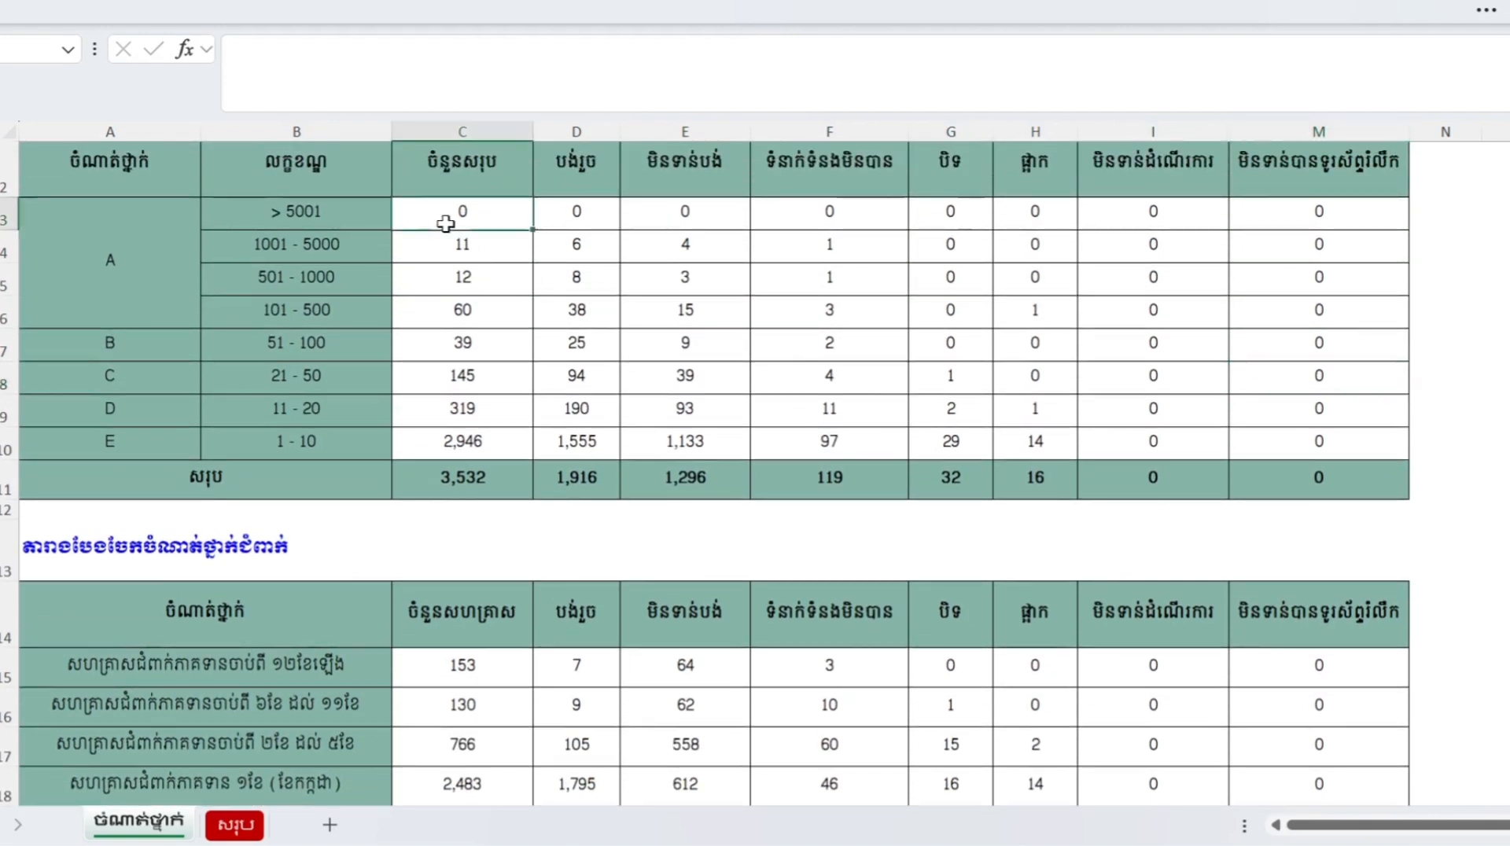
left_click_drag(445, 223, 1308, 438)
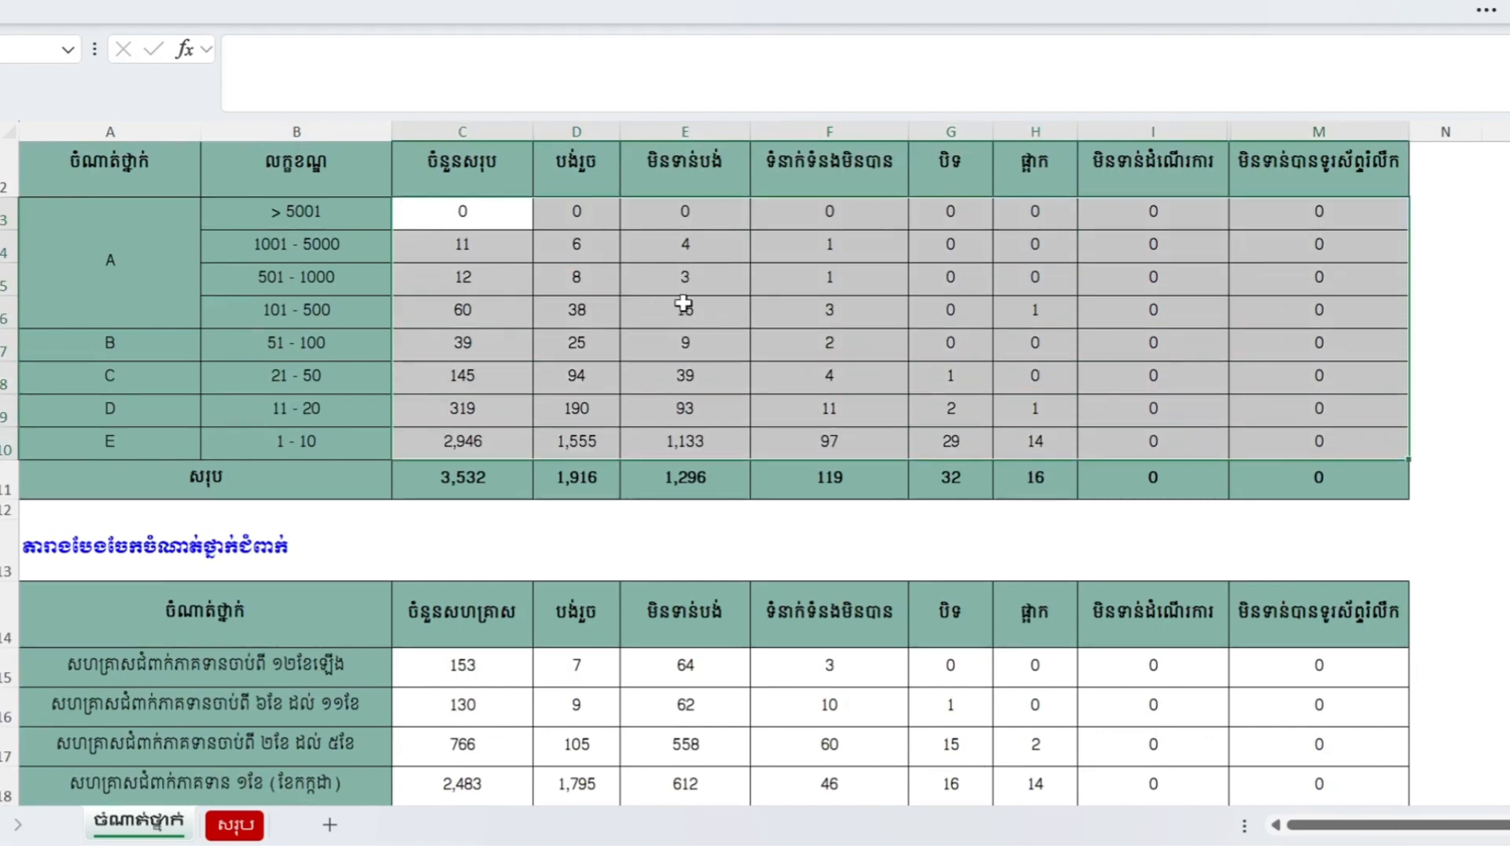